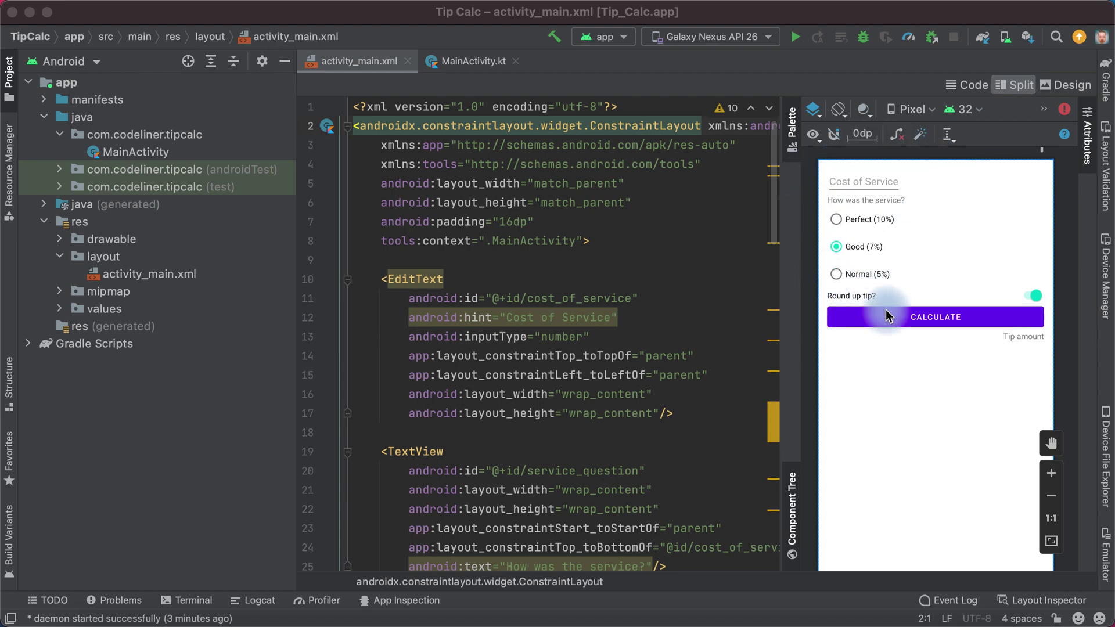
Jump from the CALCULATE button in the design preview to its <Button> element in the XML.
left_click(938, 316)
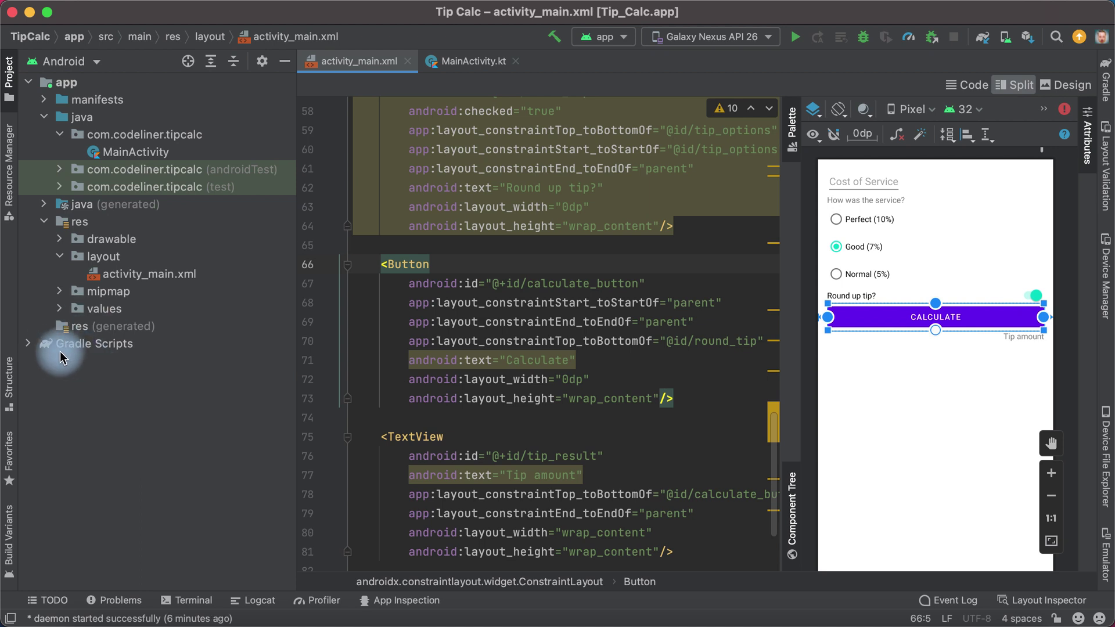
Open the app module's build.gradle (Module: Tip_Calc.app) from Gradle Scripts.
left_click(29, 349)
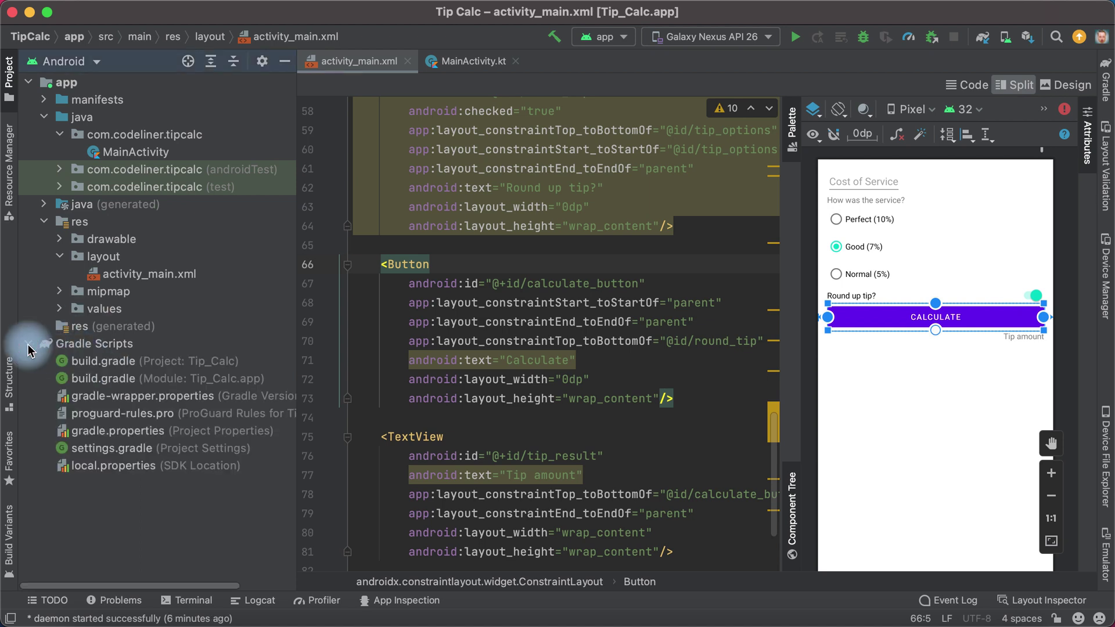
left_click(107, 378)
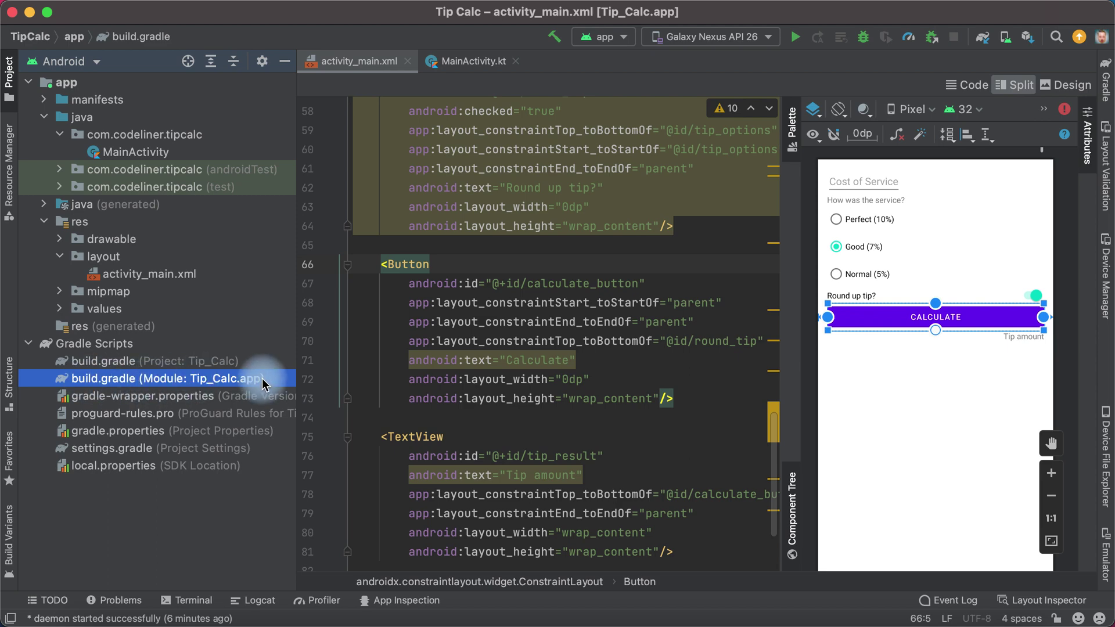
double_click(108, 380)
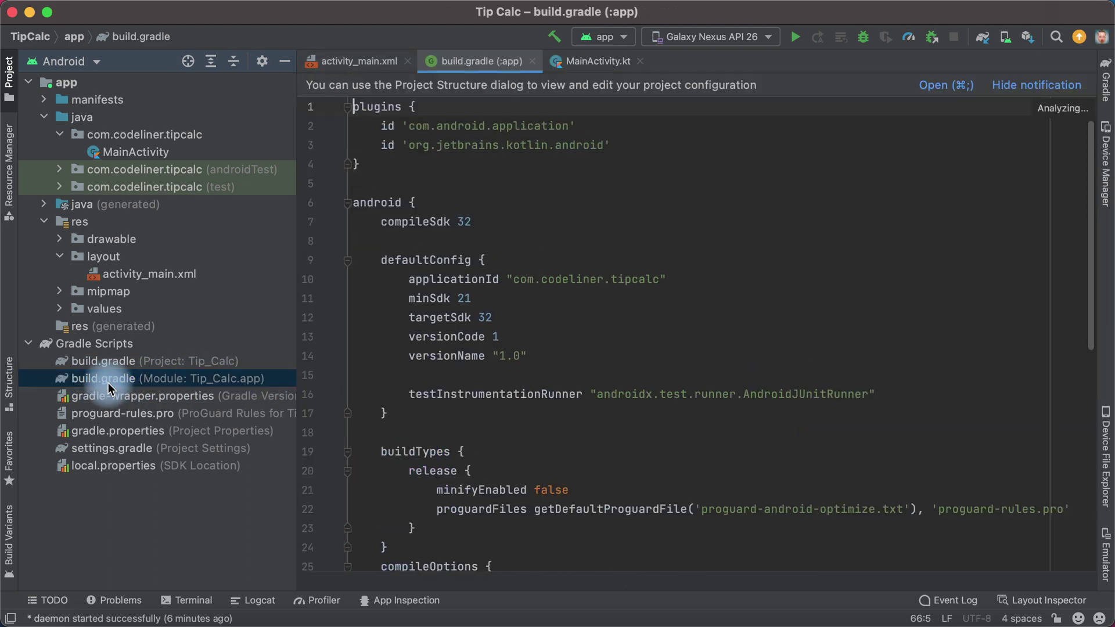
Add buildFeatures { viewBinding = true } inside the android block and sync Gradle.
left_click(363, 202)
left_click(420, 202)
key("Return")
key("Return")
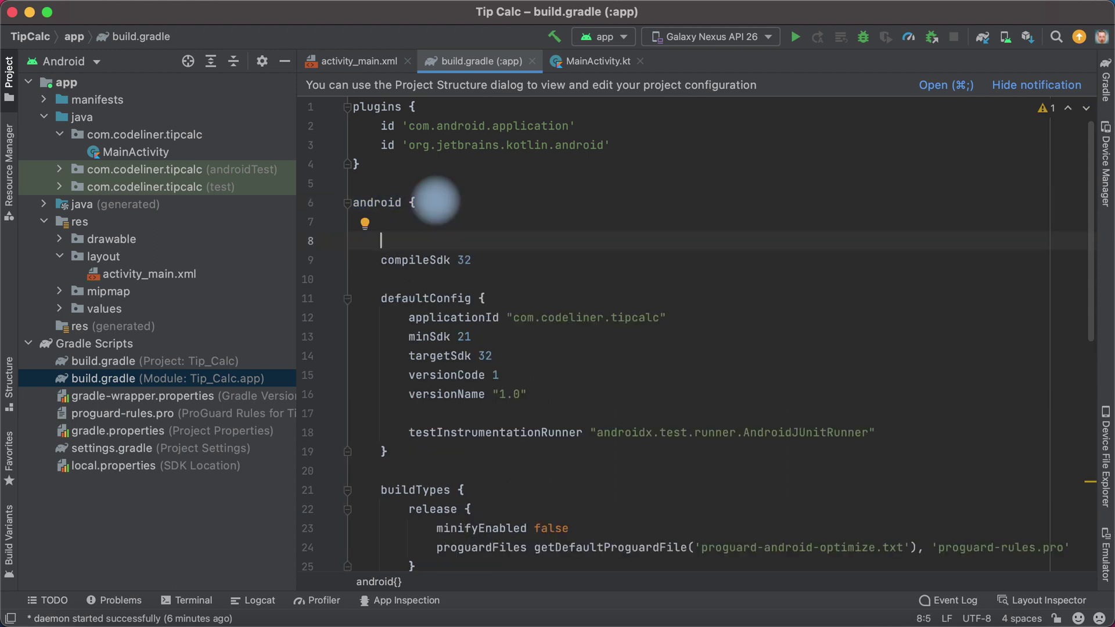
key("Return")
type("w")
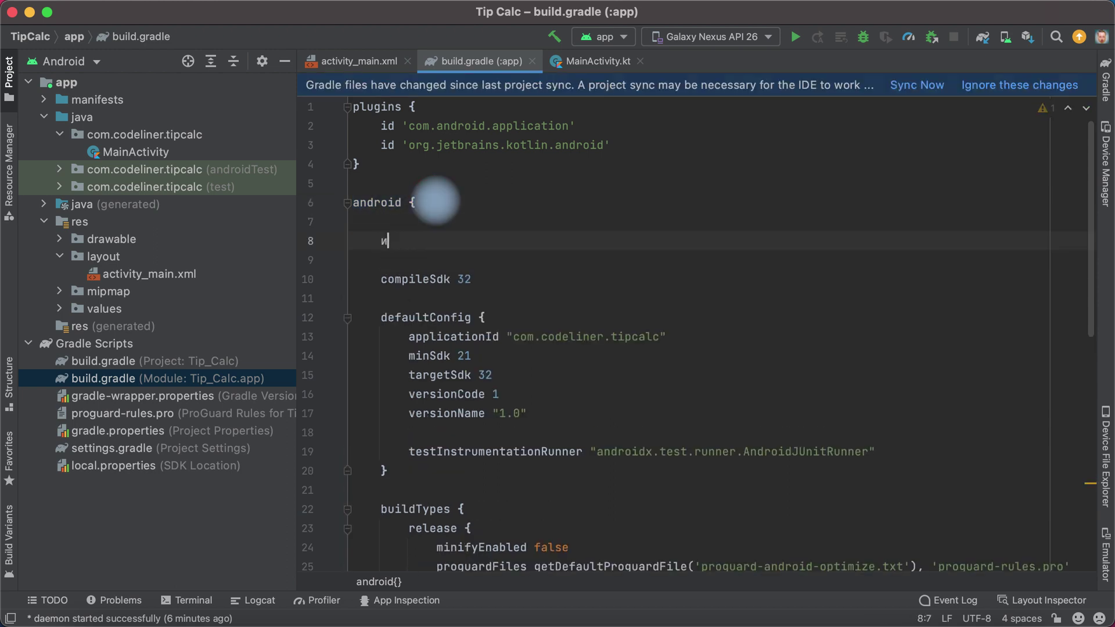
type("buildFea")
key("Return")
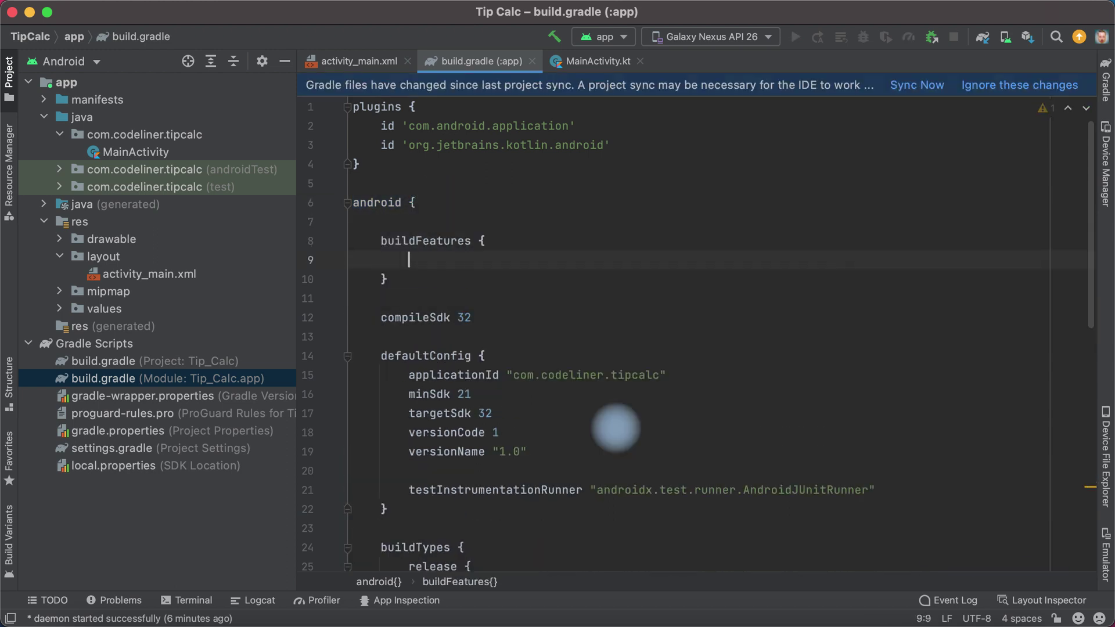
type("view")
type("Binding = true")
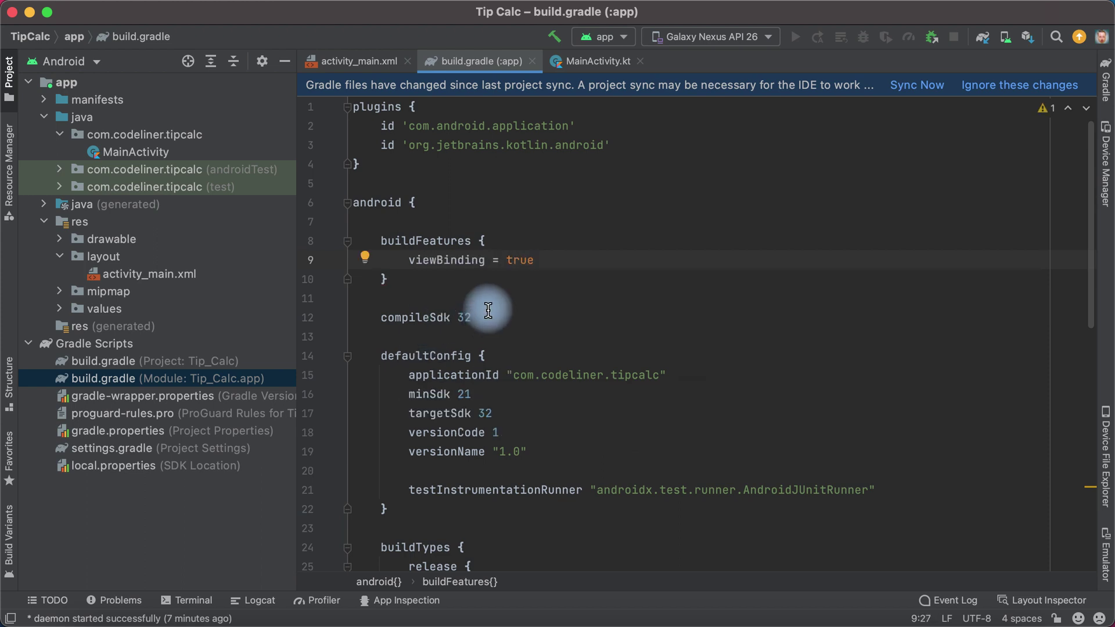
left_click_drag(487, 261, 406, 261)
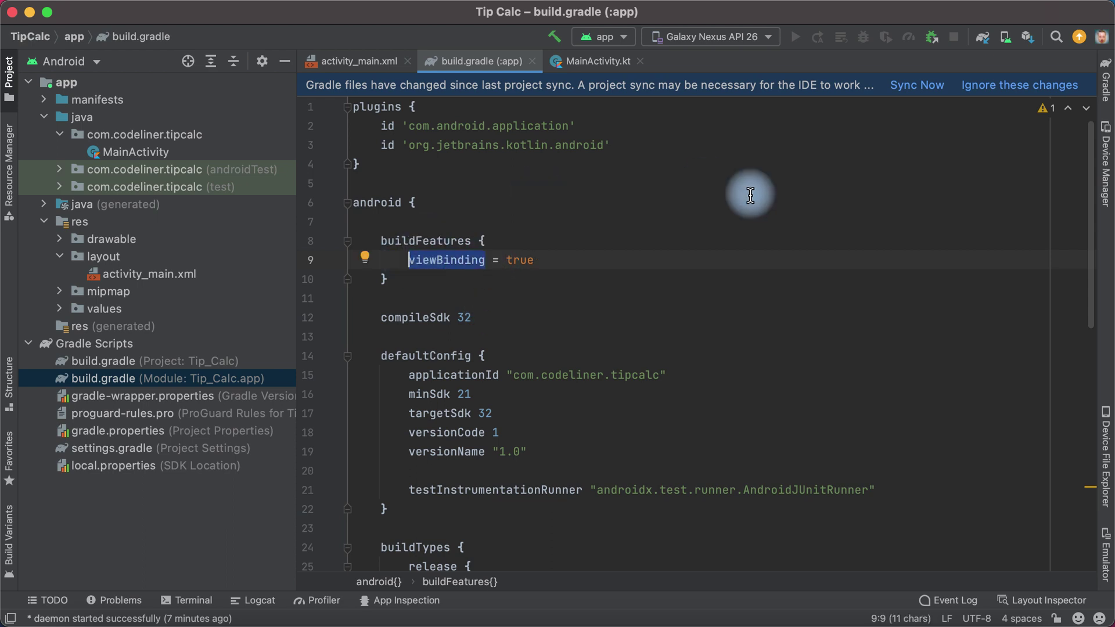
left_click(916, 93)
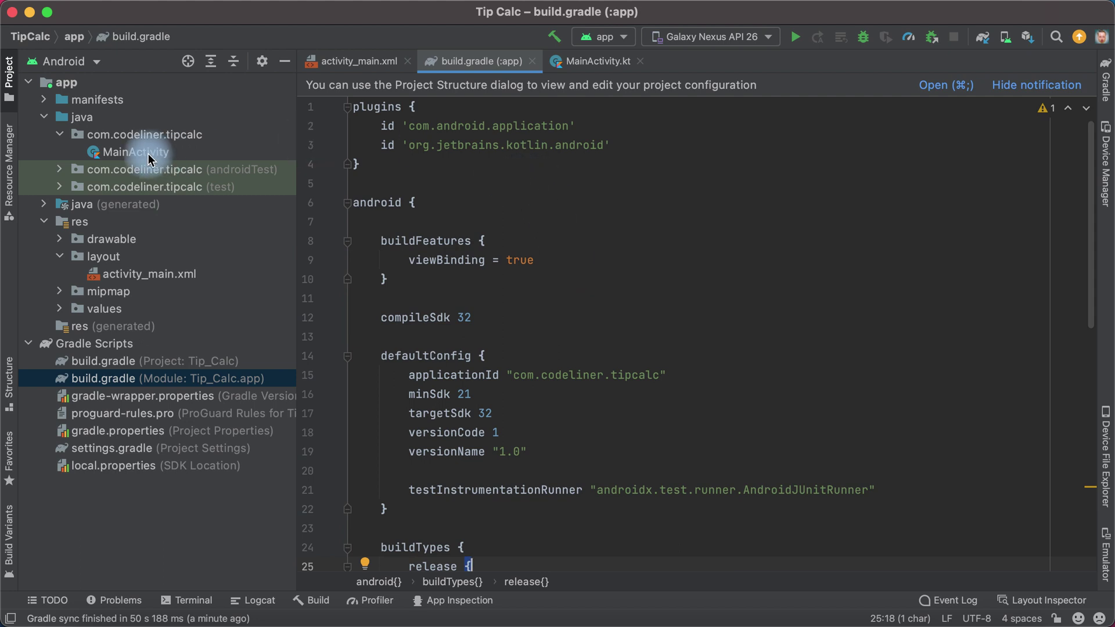
In MainActivity.kt, declare 'var binding: ActivityMainBinding' above onCreate.
double_click(140, 153)
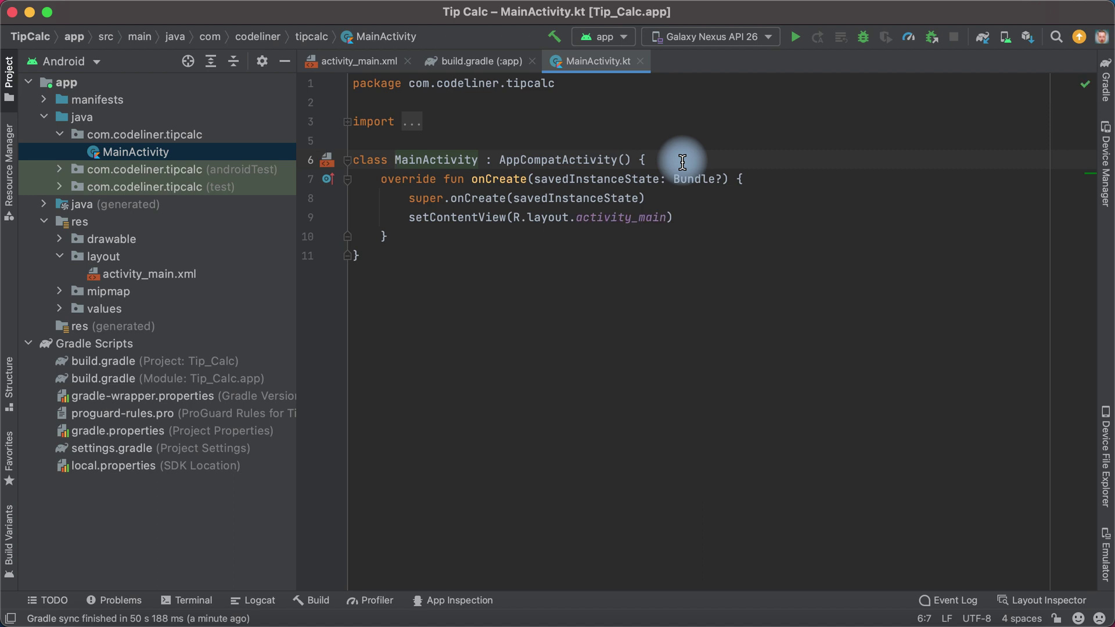
left_click(680, 160)
key("Return")
key("Return")
type("va")
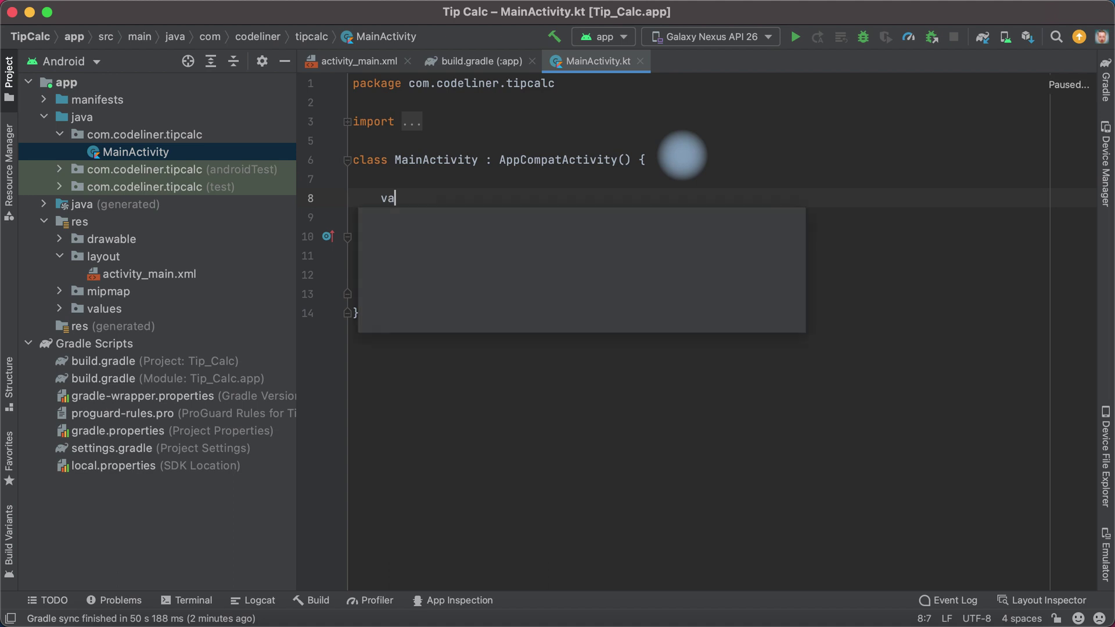
type("r indingb")
left_click(494, 201)
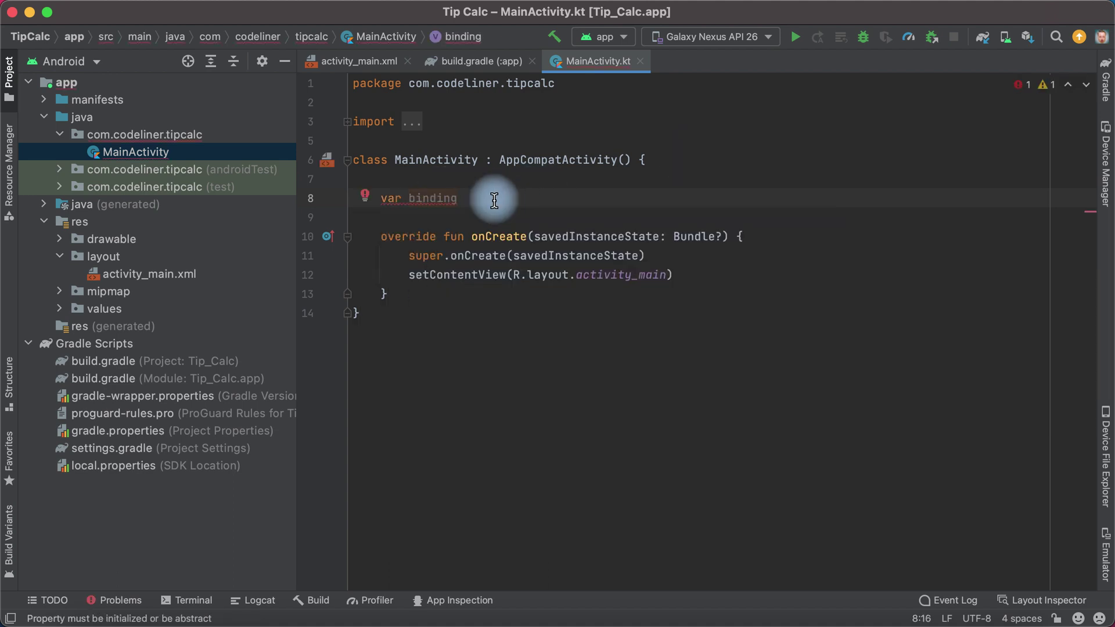
type(": ")
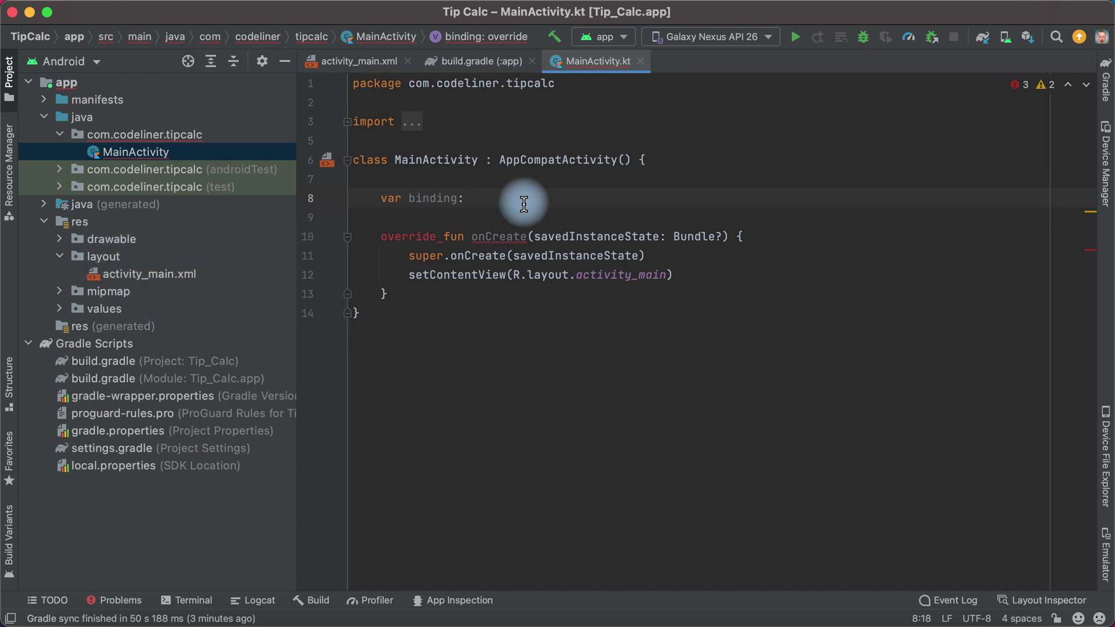
type("Actima")
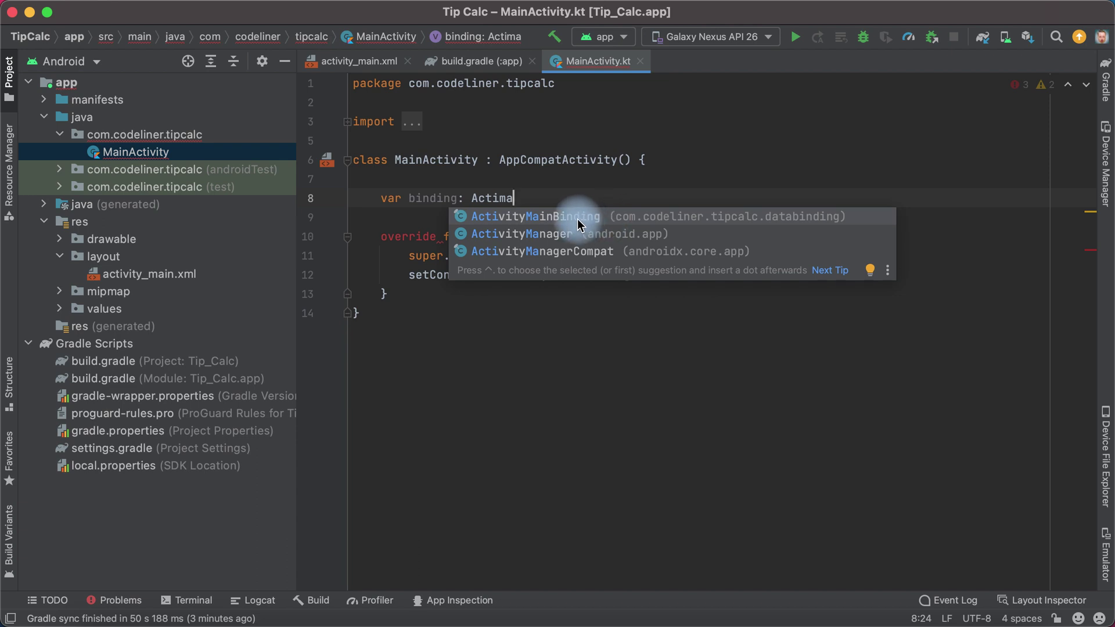
left_click(579, 225)
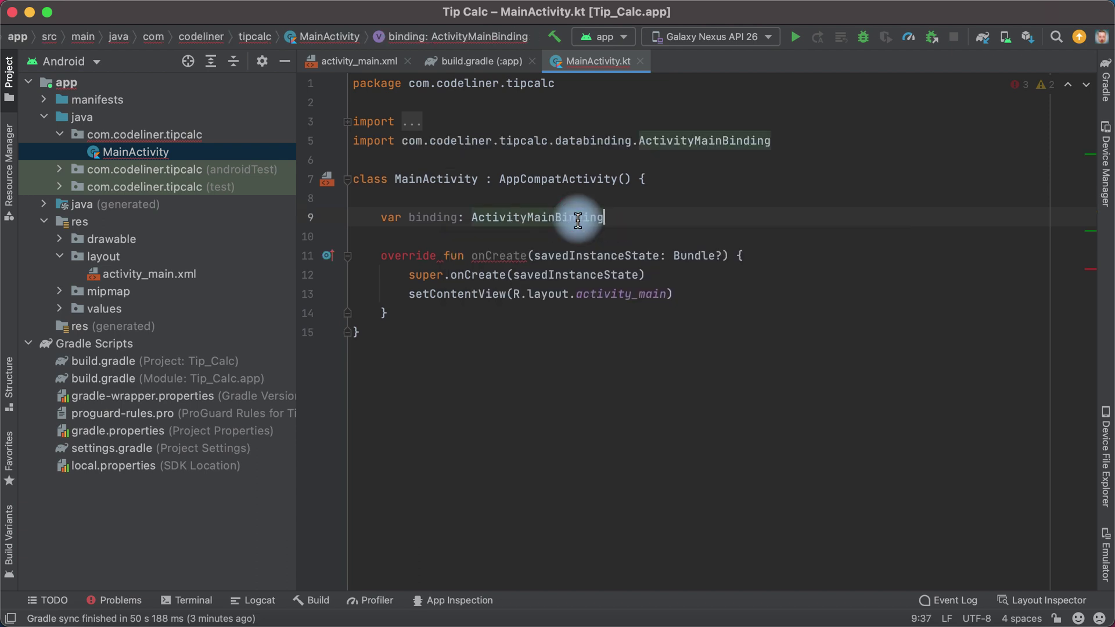
Fix the 'Property must be initialized' error by declaring binding as lateinit var.
left_click(1022, 83)
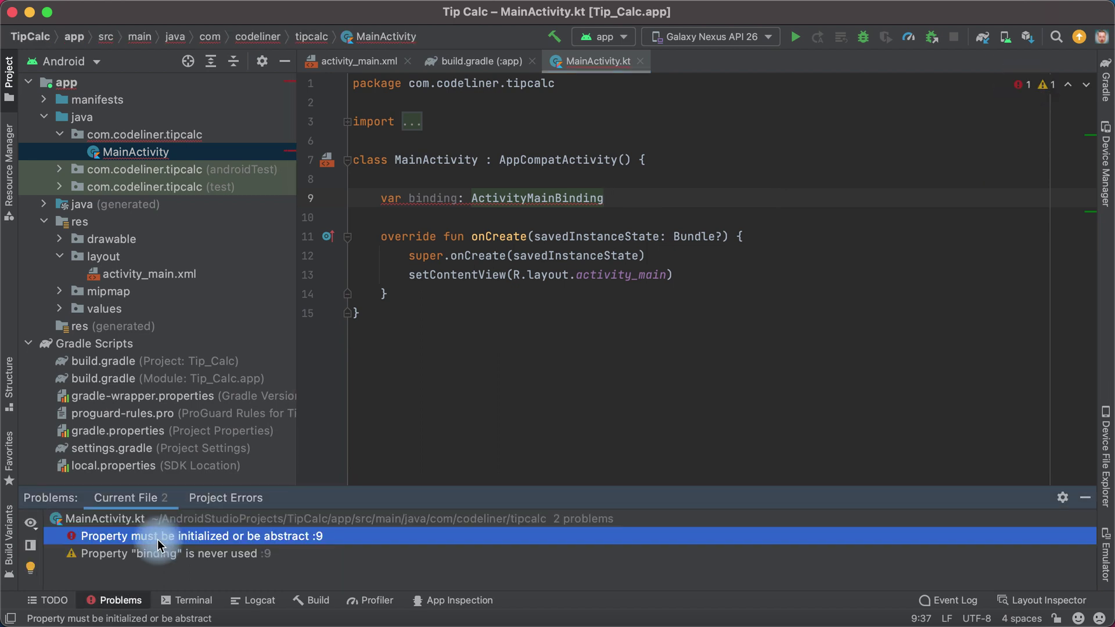
double_click(158, 539)
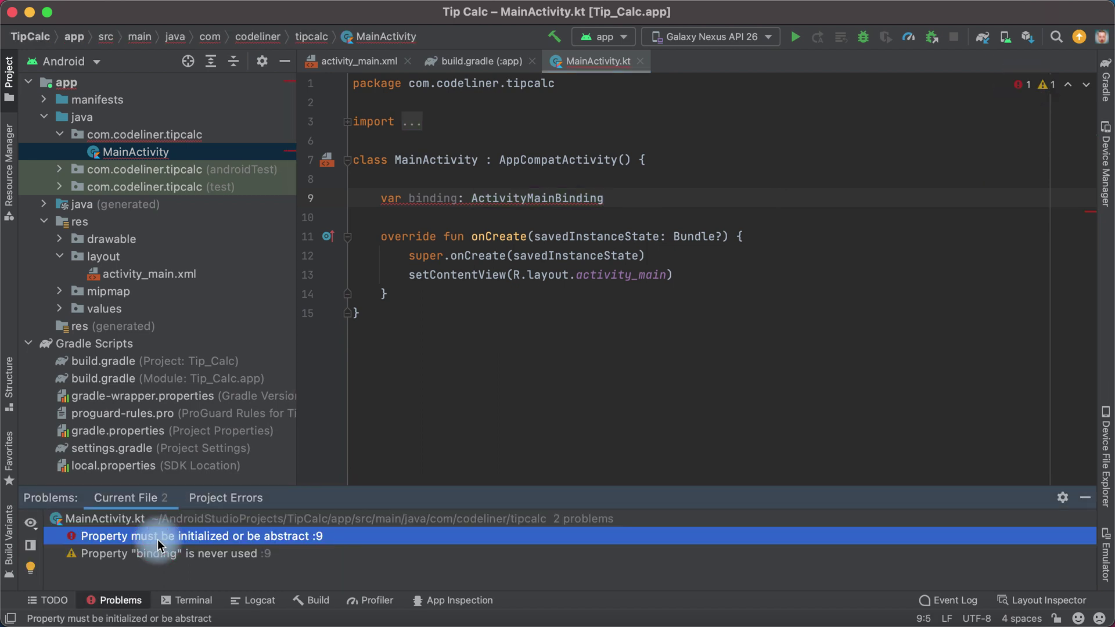
left_click(381, 199)
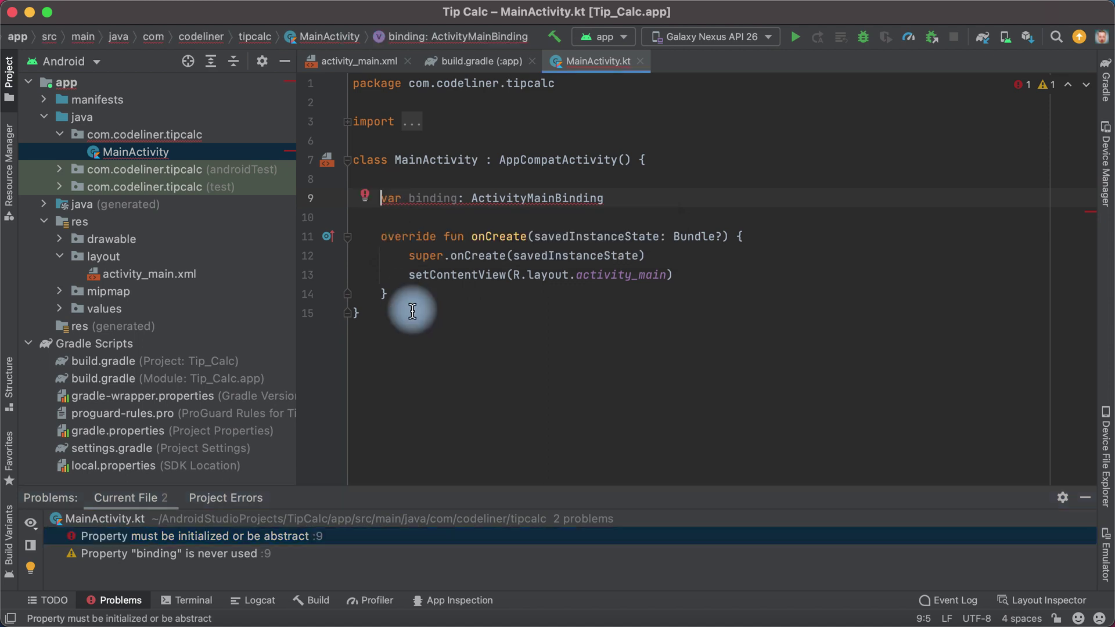
type("lateinit")
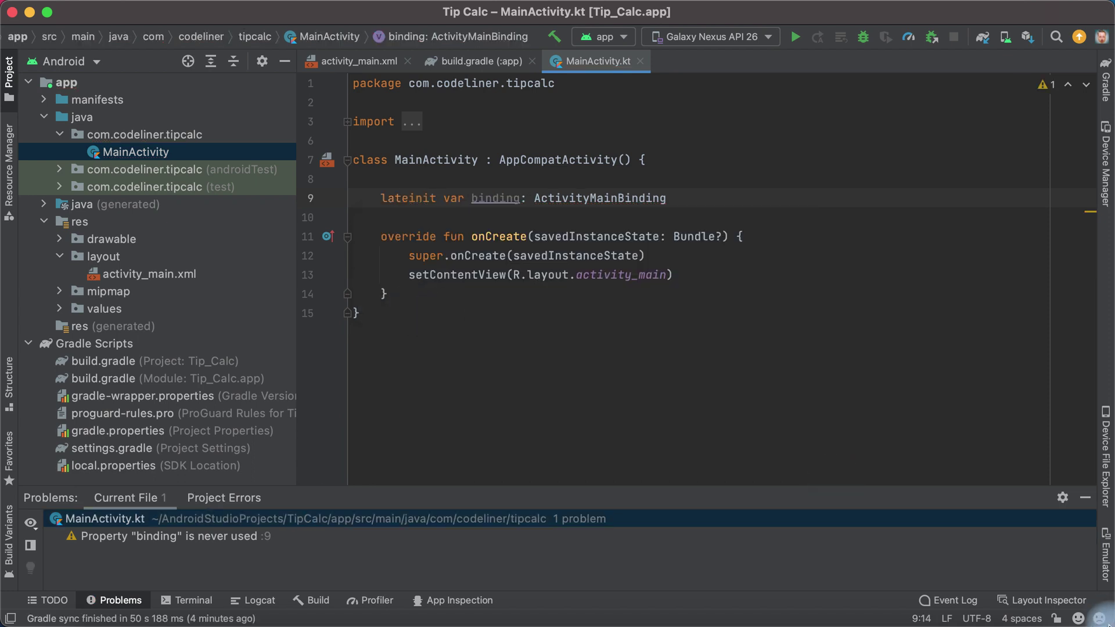
left_click(1087, 497)
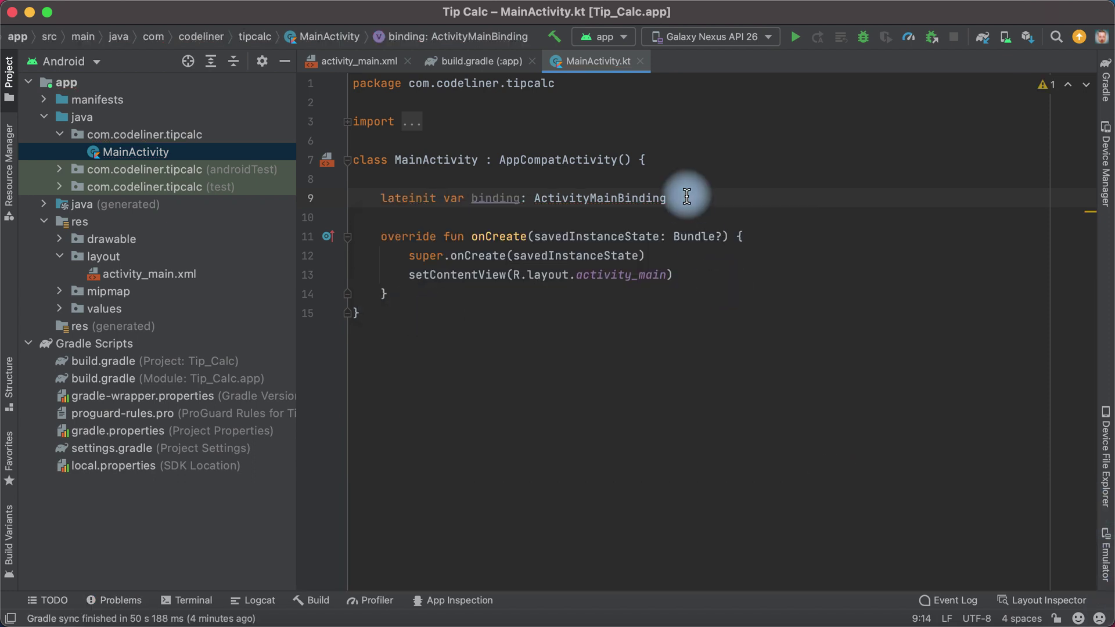
left_click_drag(667, 198, 381, 198)
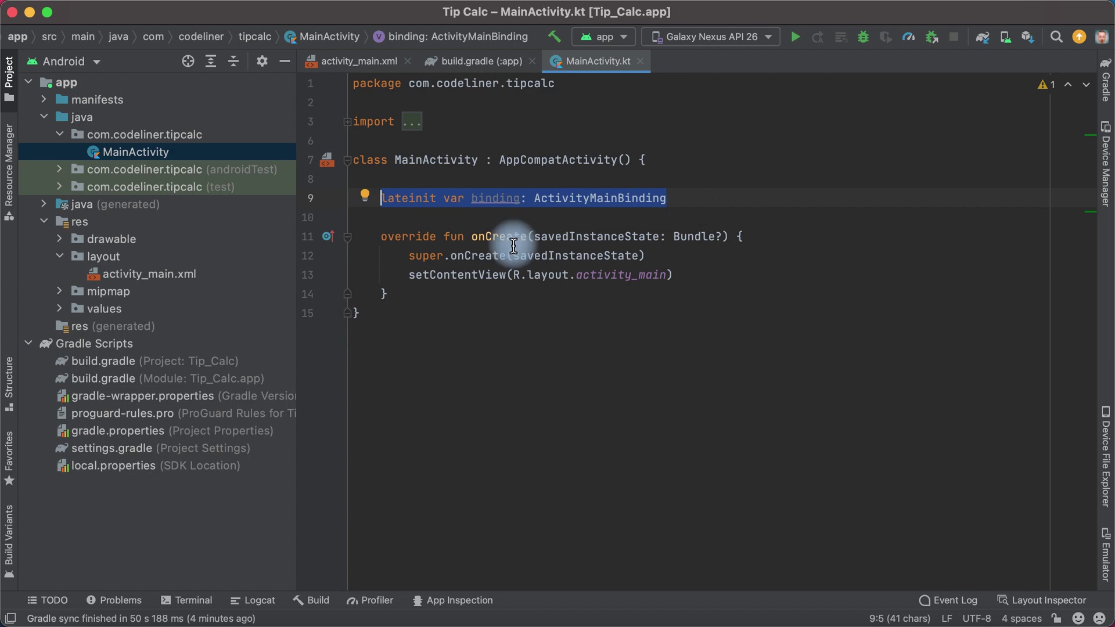
left_click_drag(527, 237, 444, 242)
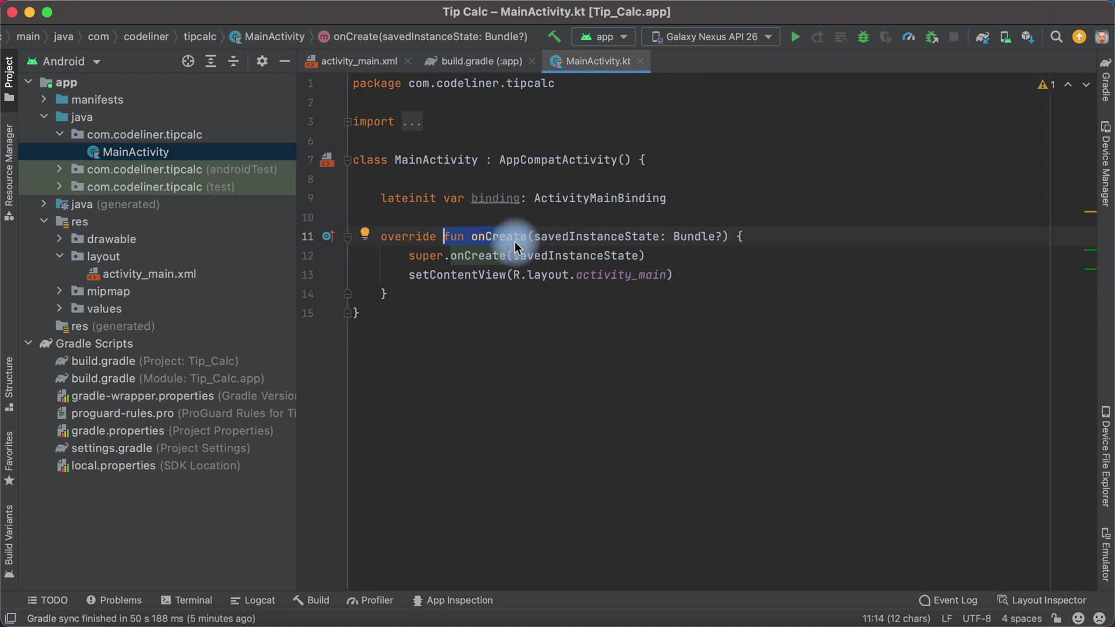
Insert 'binding = ActivityMainBinding.inflate(layoutInflater)' on a new line after super.onCreate.
left_click(662, 257)
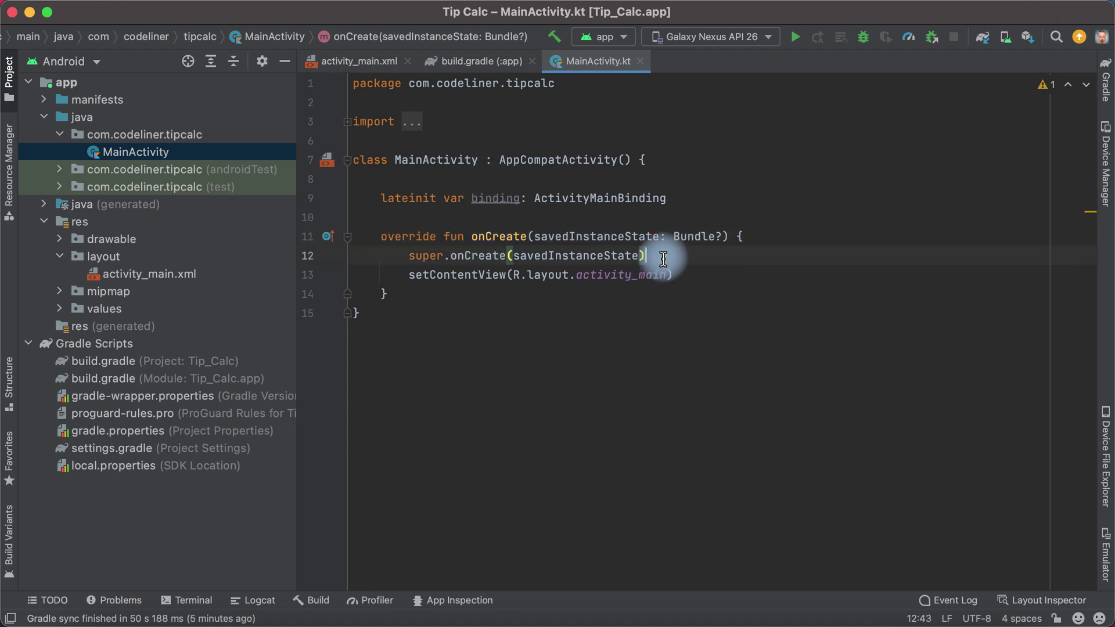
key("Return")
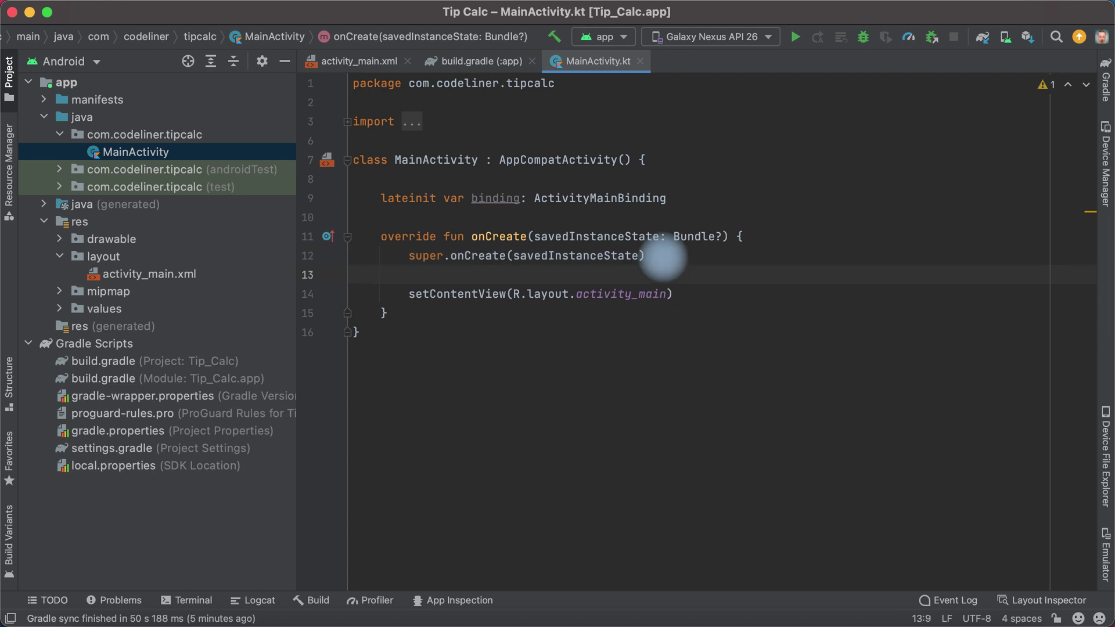
type("binding = ")
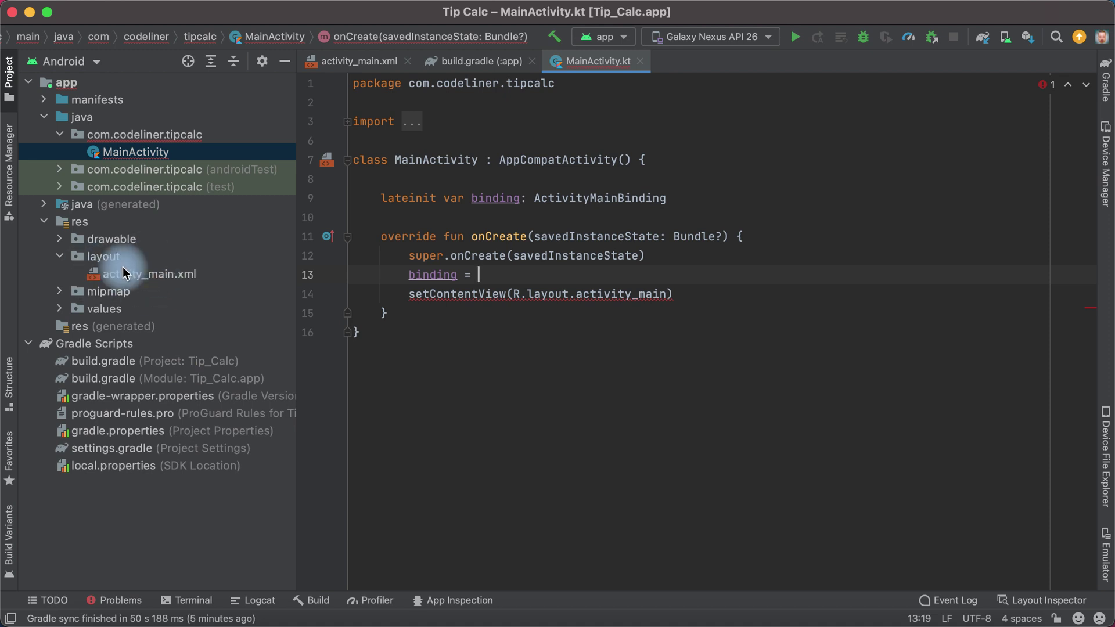
type("Acti")
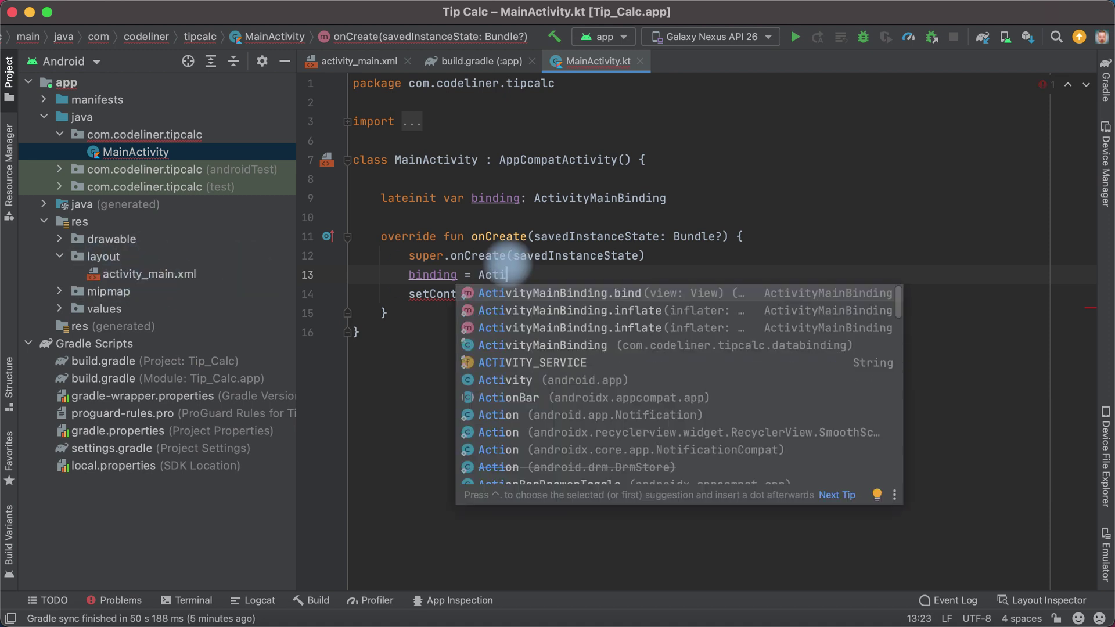
type("ma")
key("Down")
key("Down")
key("Down")
key("Return")
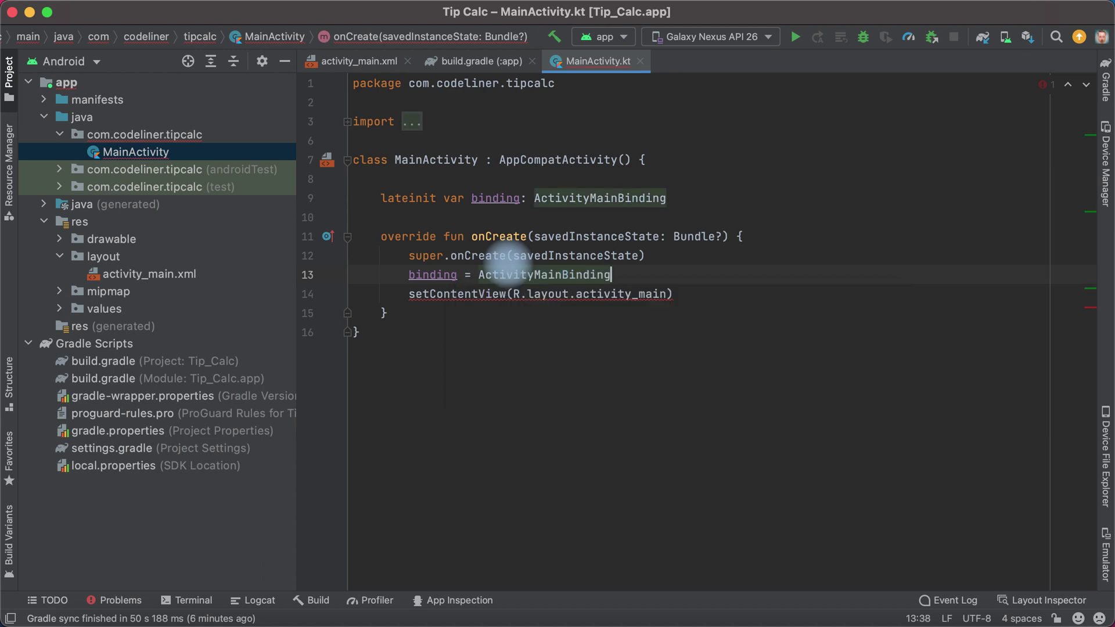
type(".")
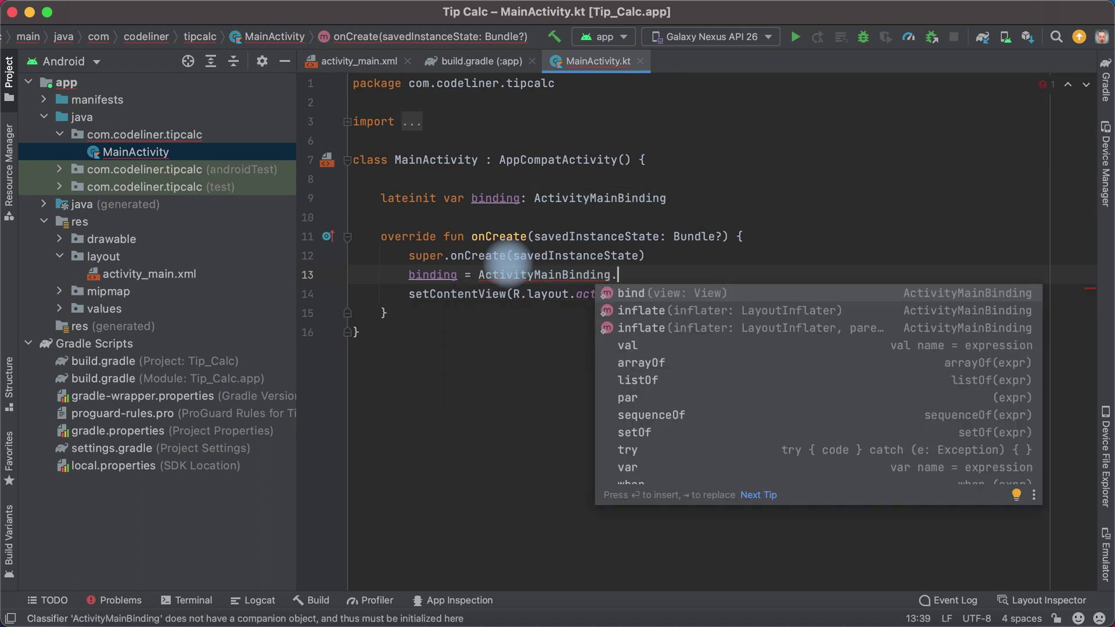
key("Down")
left_click(684, 313)
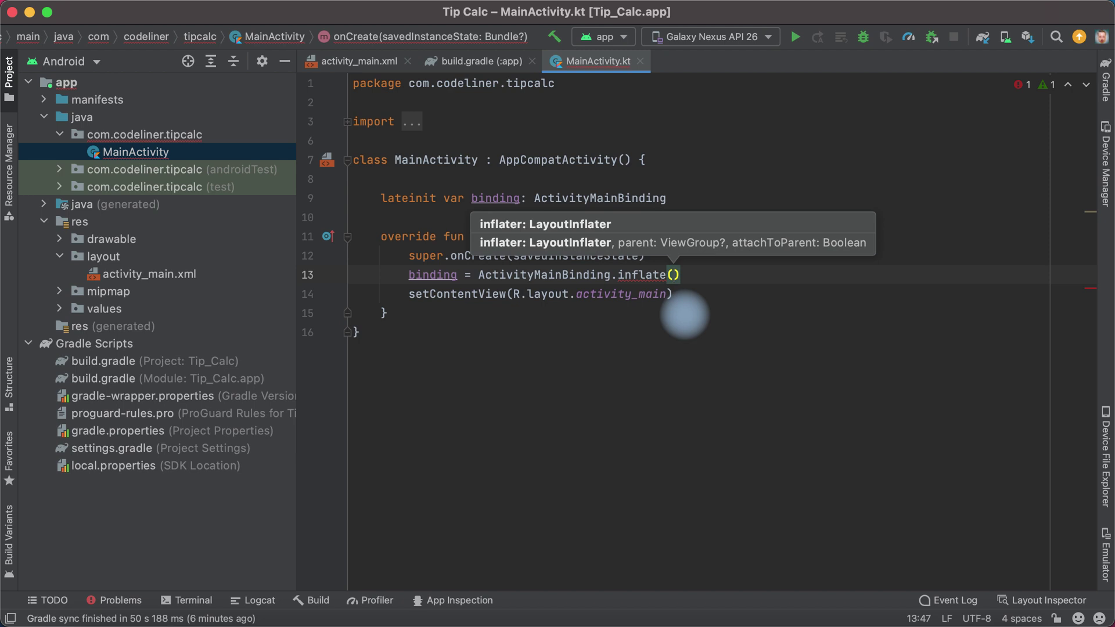
type("lay")
key("Return")
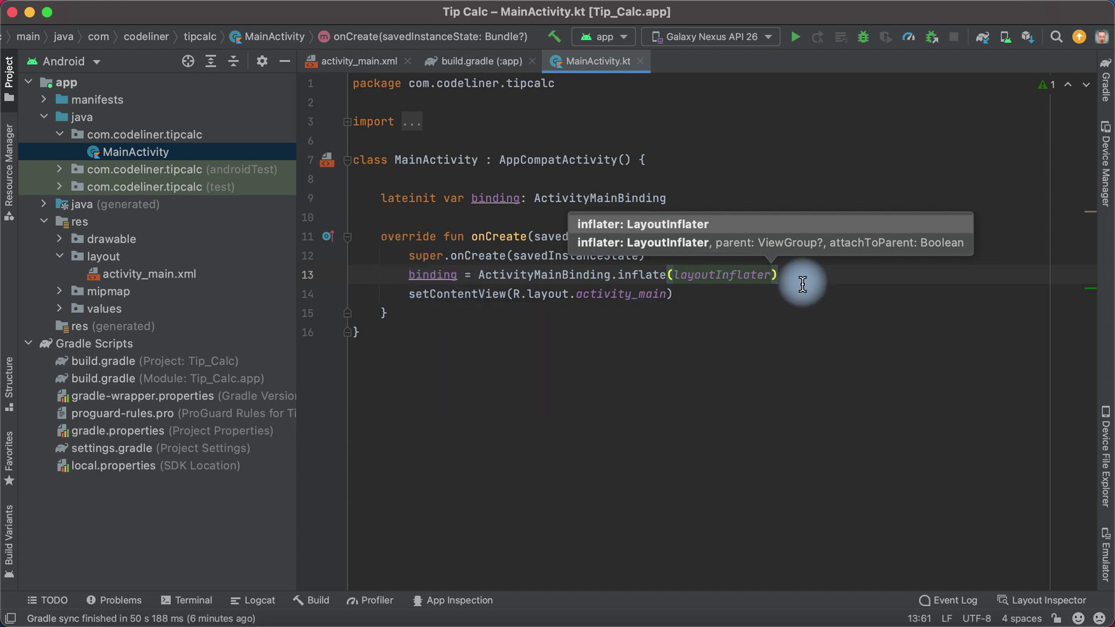
key("alt+Up")
key("alt+Up")
key("alt+Up")
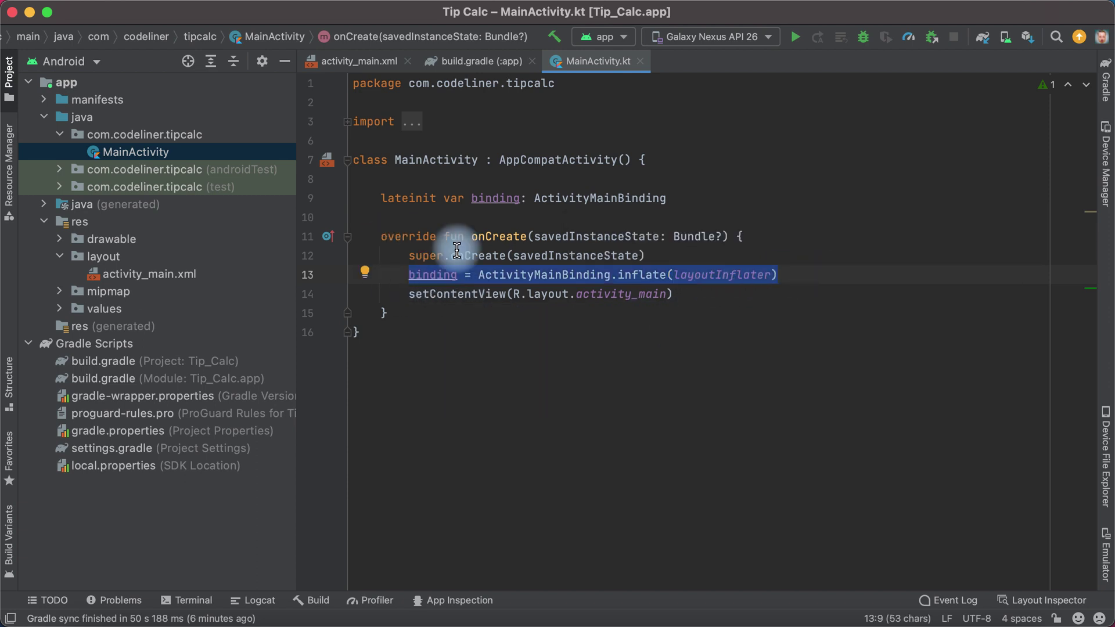
double_click(140, 274)
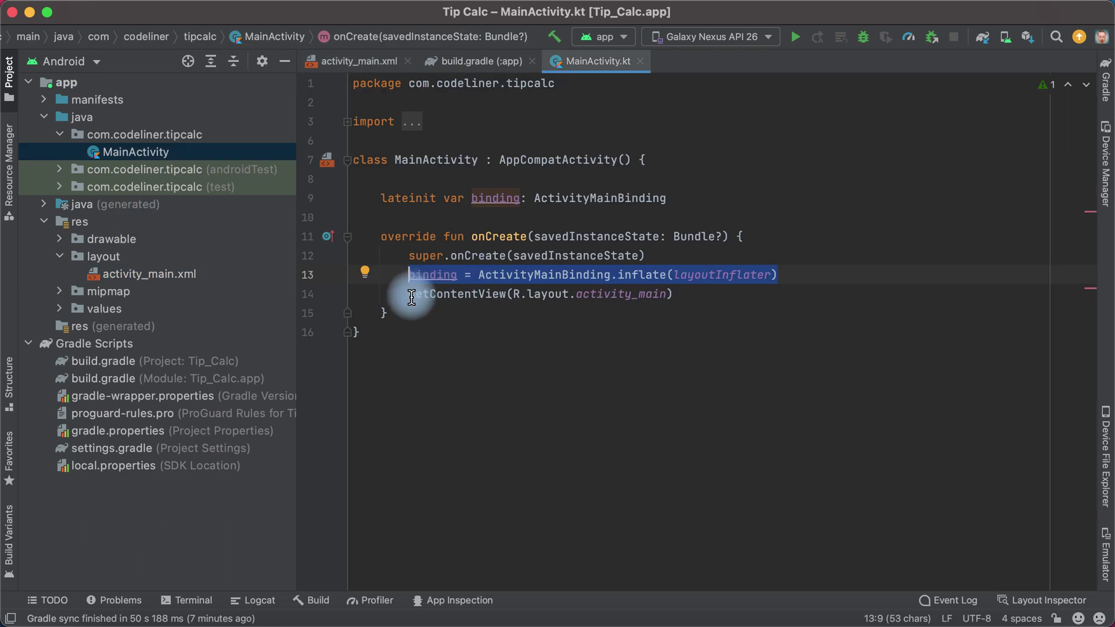
Replace R.layout.activity_main in setContentView with binding.root.
left_click(409, 294)
left_click_drag(409, 294, 509, 297)
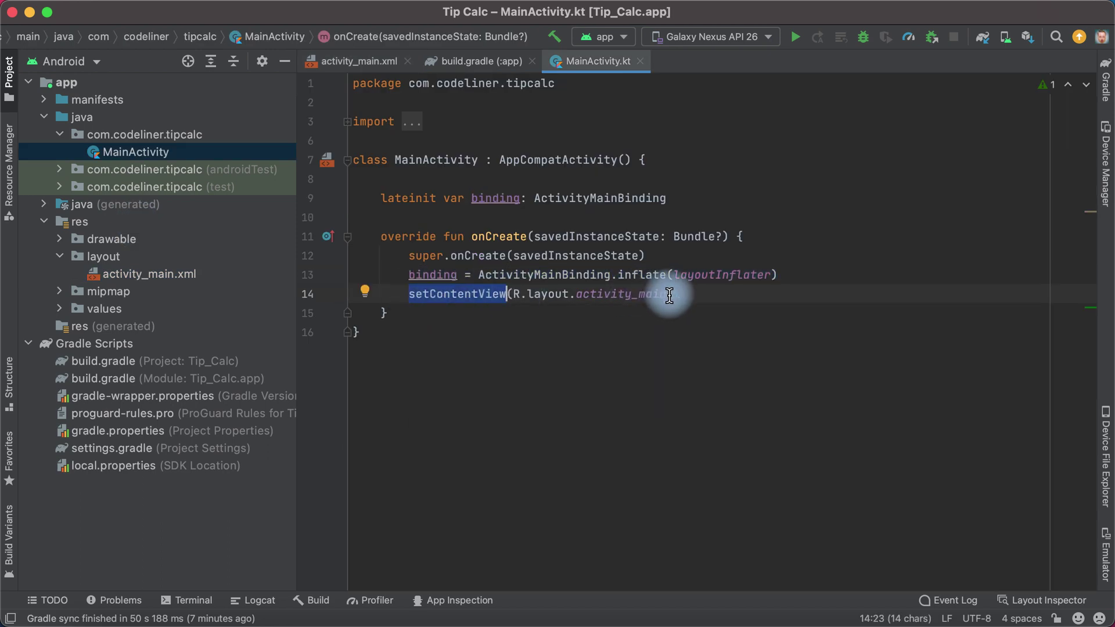
left_click_drag(671, 296, 512, 295)
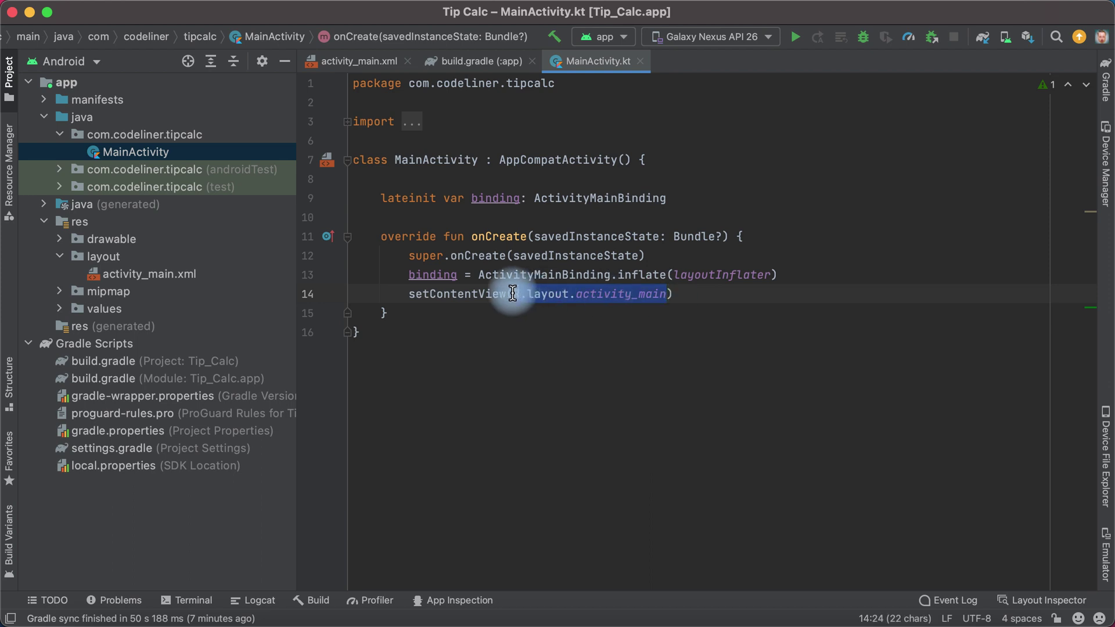
type("binding")
key("Return")
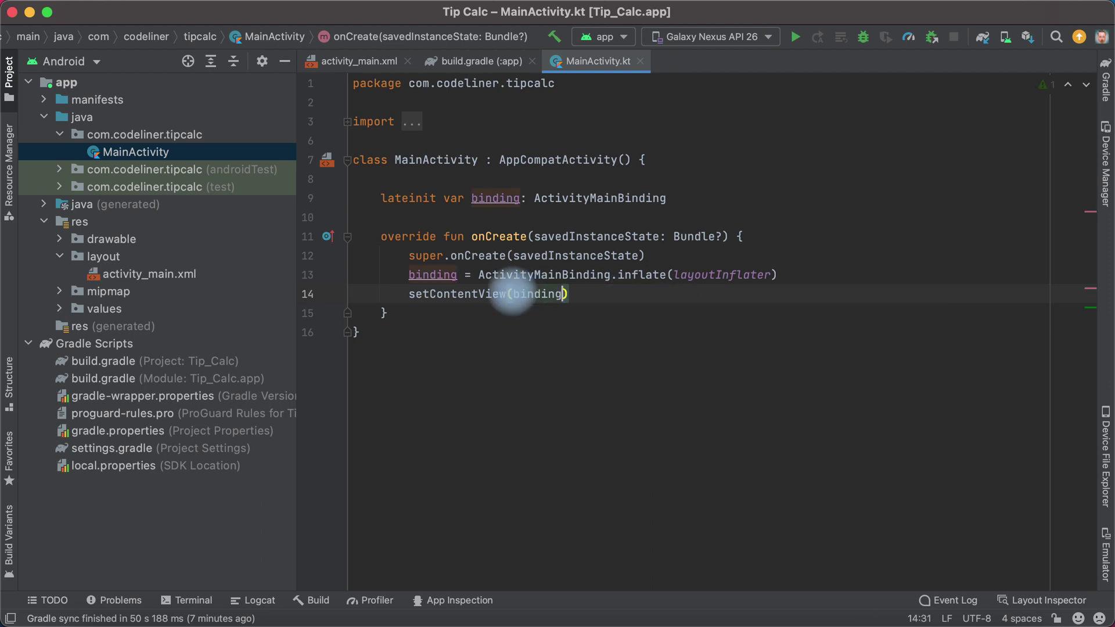
type(".")
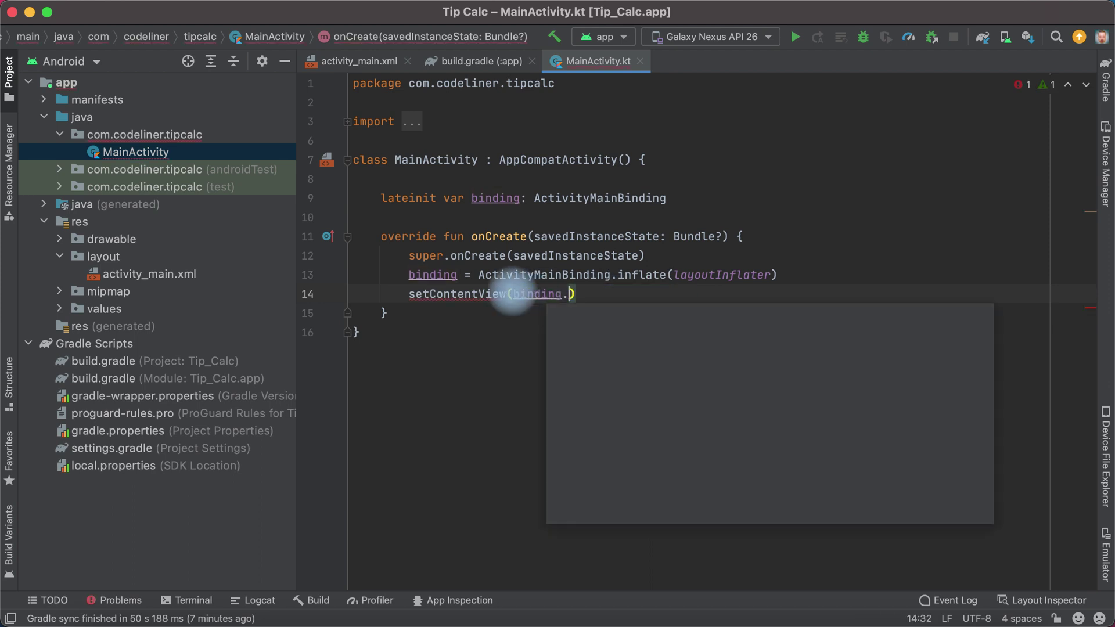
type("root")
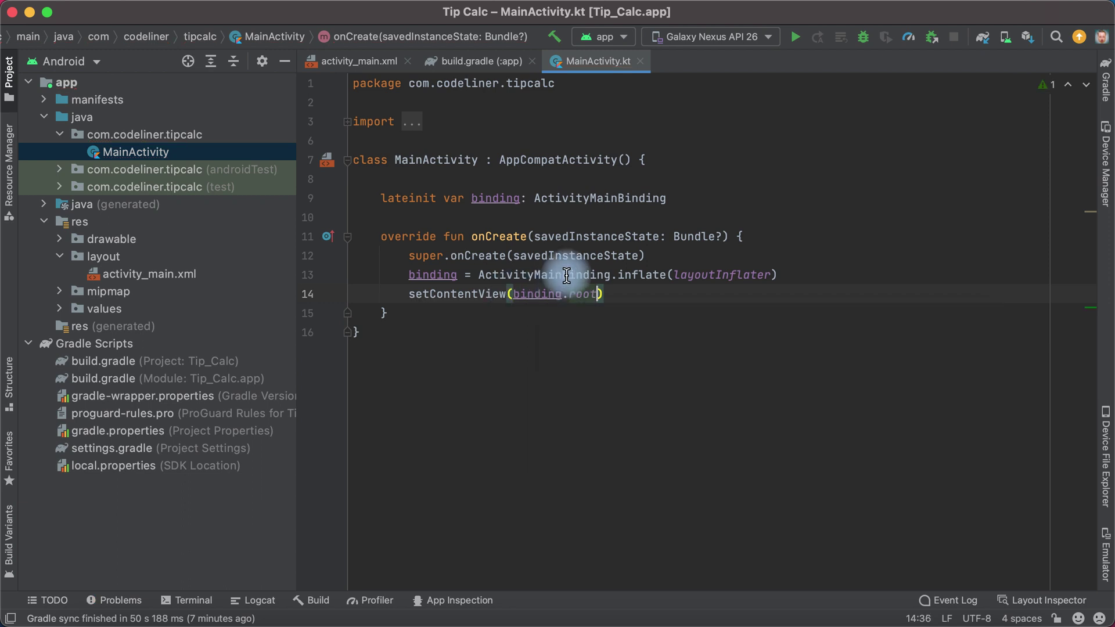
Glance at activity_main.xml, then add a blank line after setContentView in MainActivity.
mouse_move(520, 275)
left_click(157, 275)
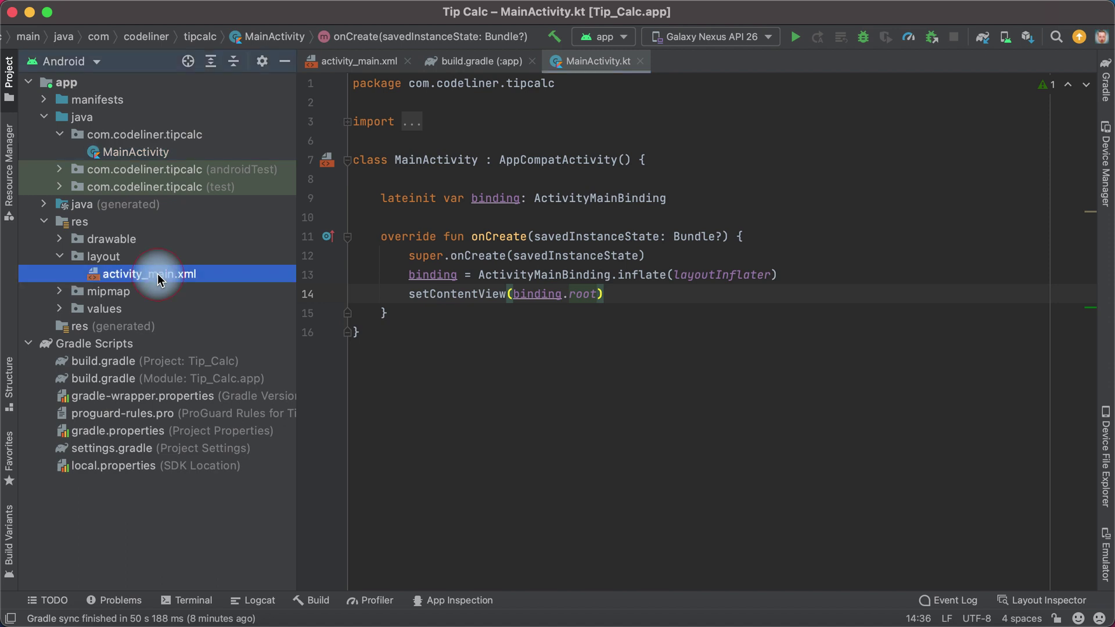
double_click(157, 276)
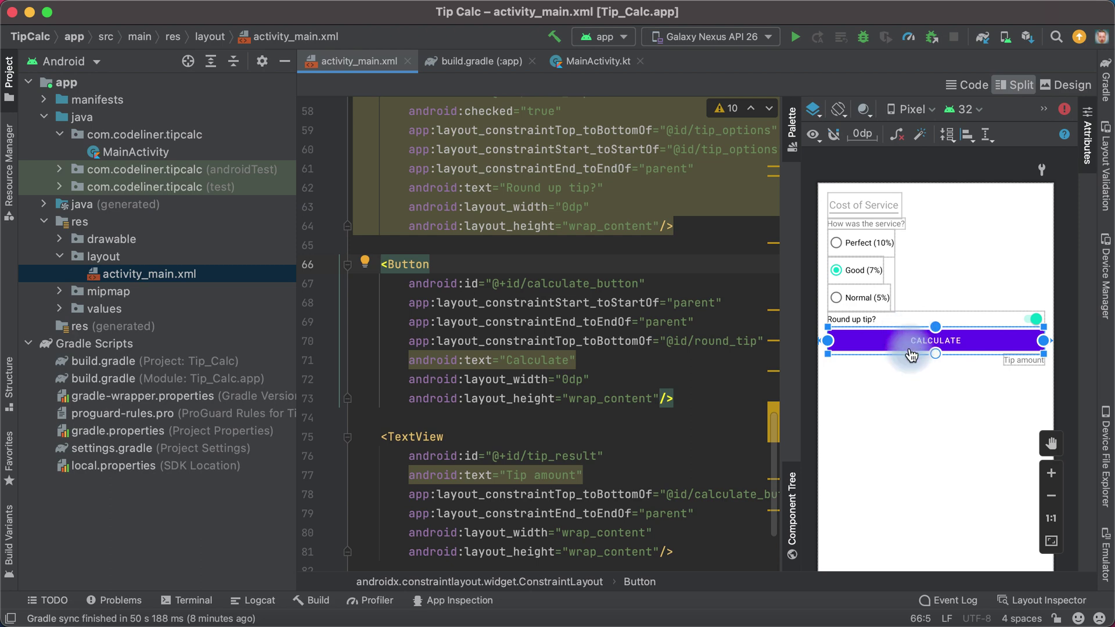
double_click(153, 154)
left_click(662, 297)
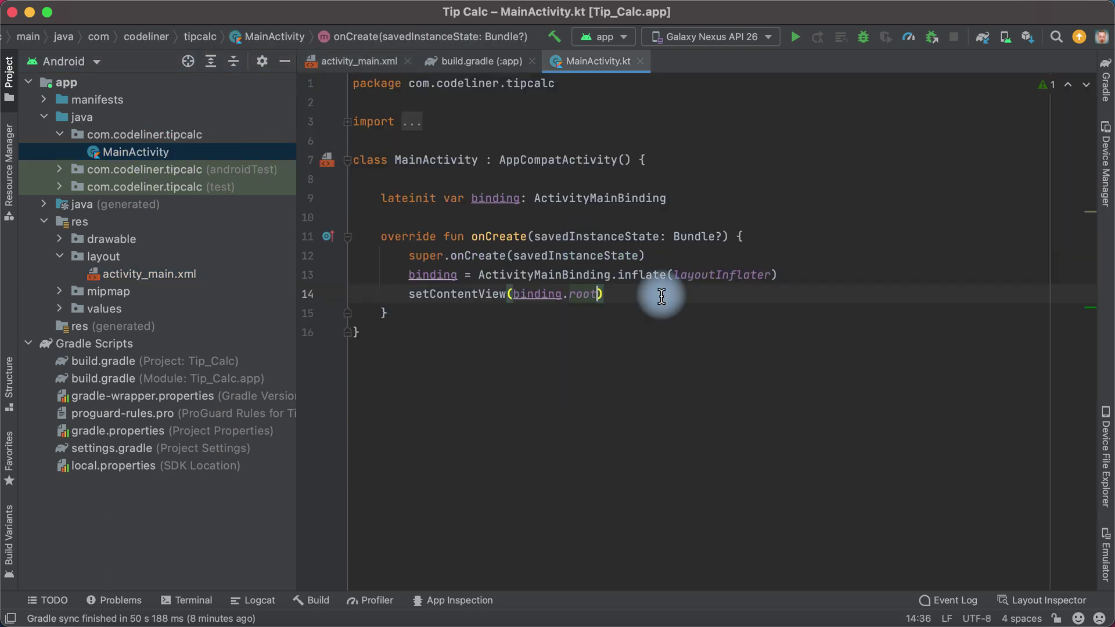
key("Return")
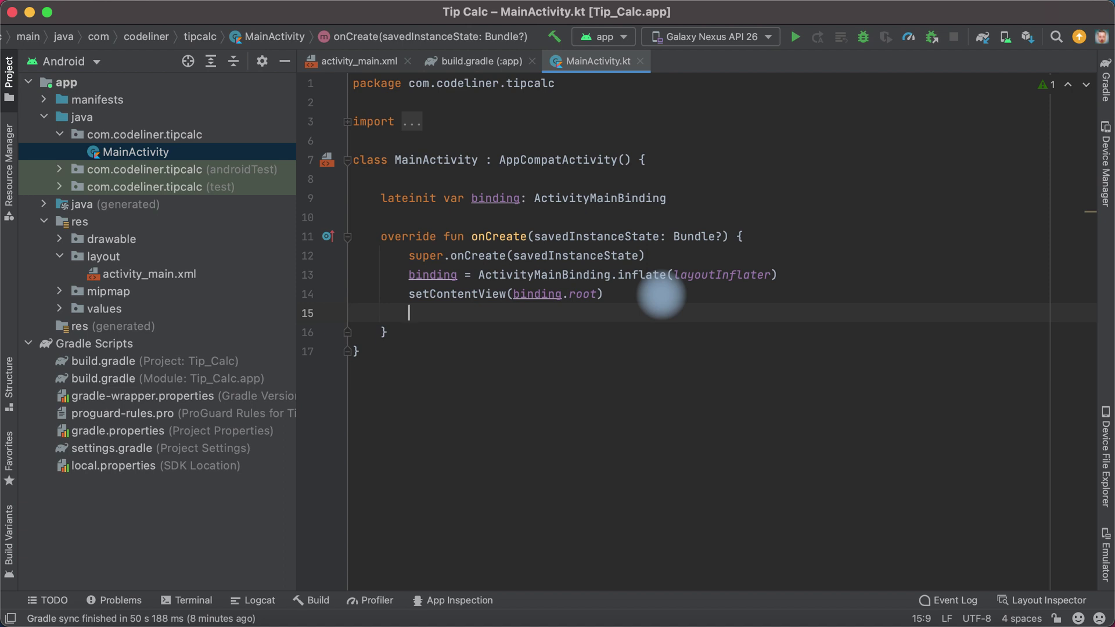
type("binding.")
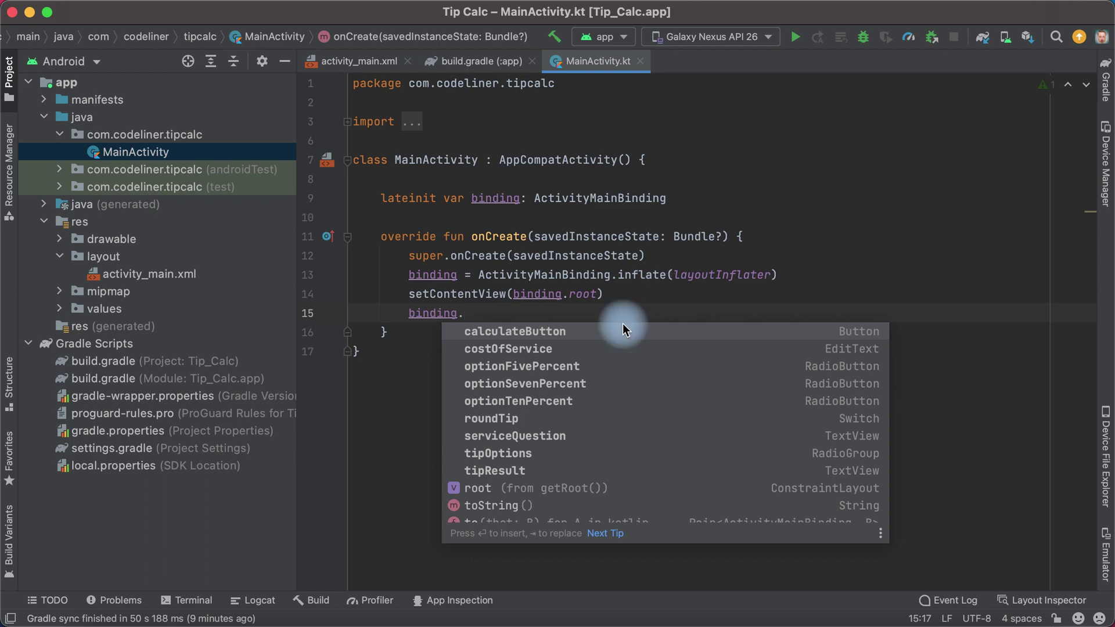
Write binding.calculateButton on line 15, verifying the calculate_button id in activity_main.xml.
left_click(554, 335)
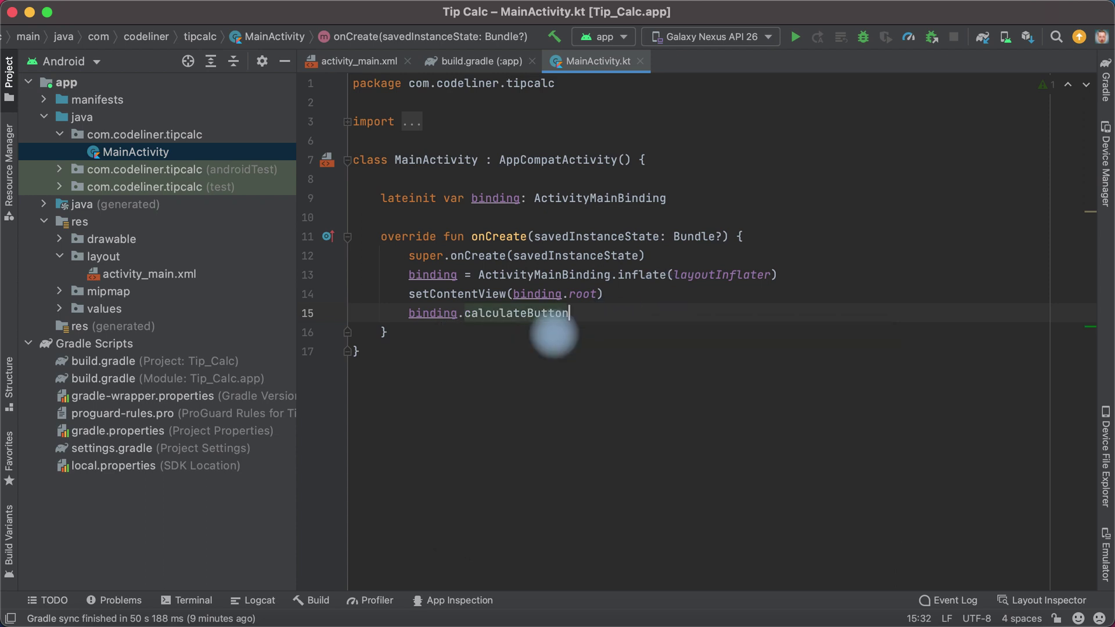
double_click(137, 275)
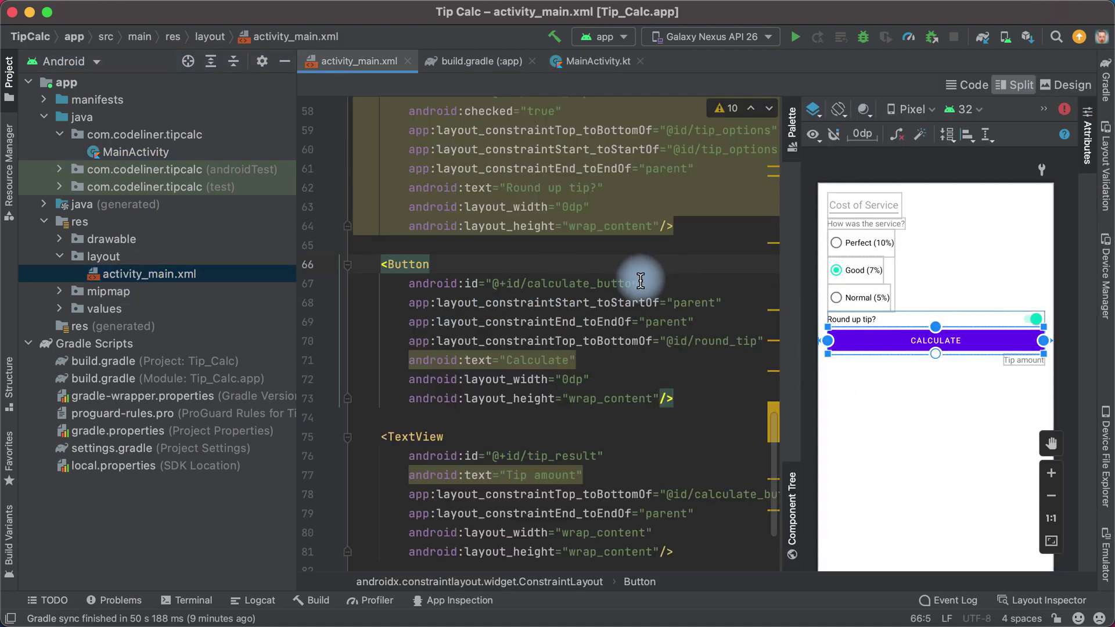
left_click_drag(640, 282, 524, 283)
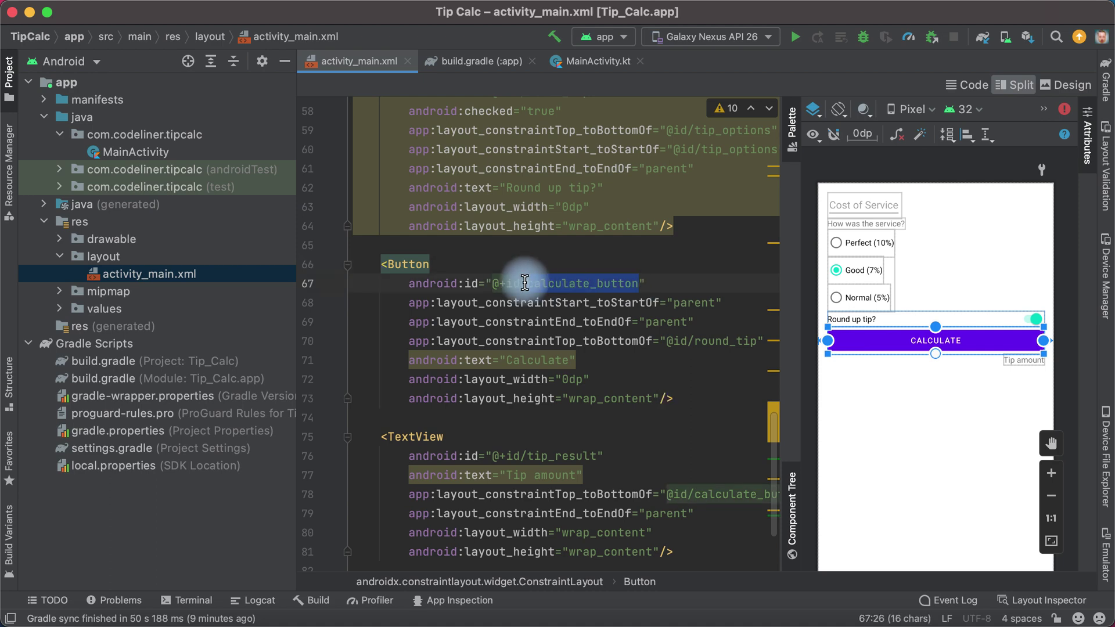
left_click(597, 285)
key("BackSpace")
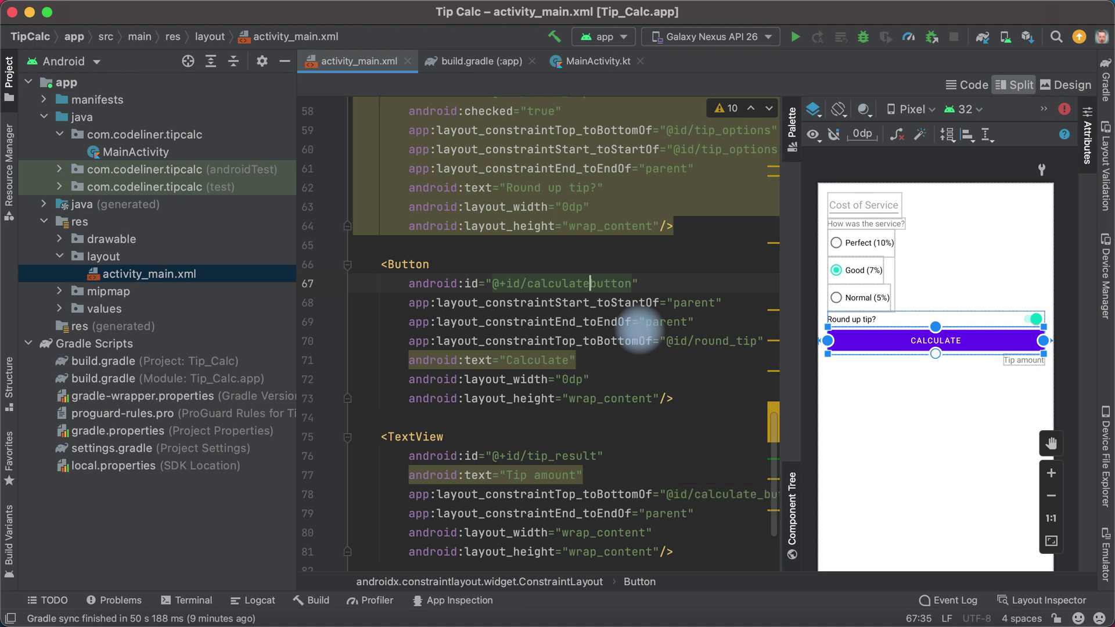
type("_")
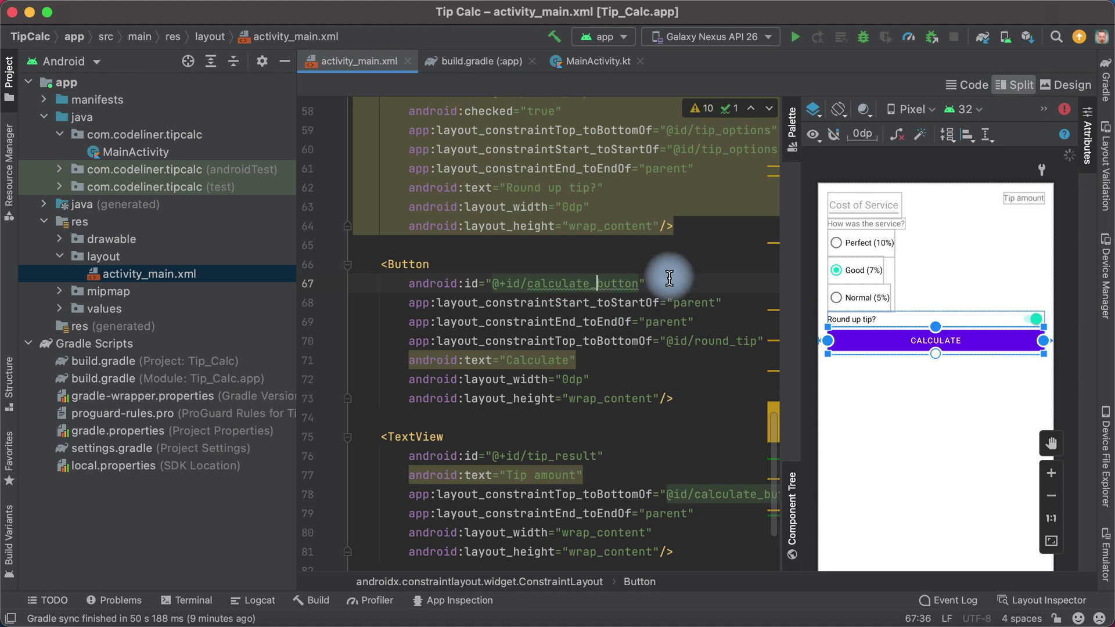
left_click(617, 283)
left_click_drag(638, 284, 529, 285)
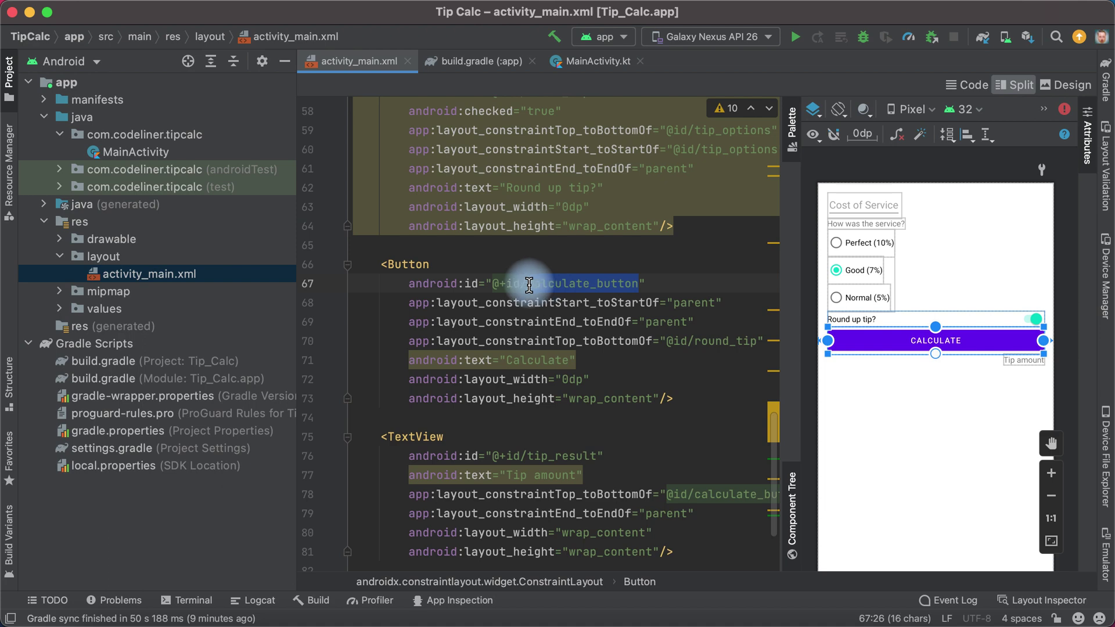
double_click(135, 154)
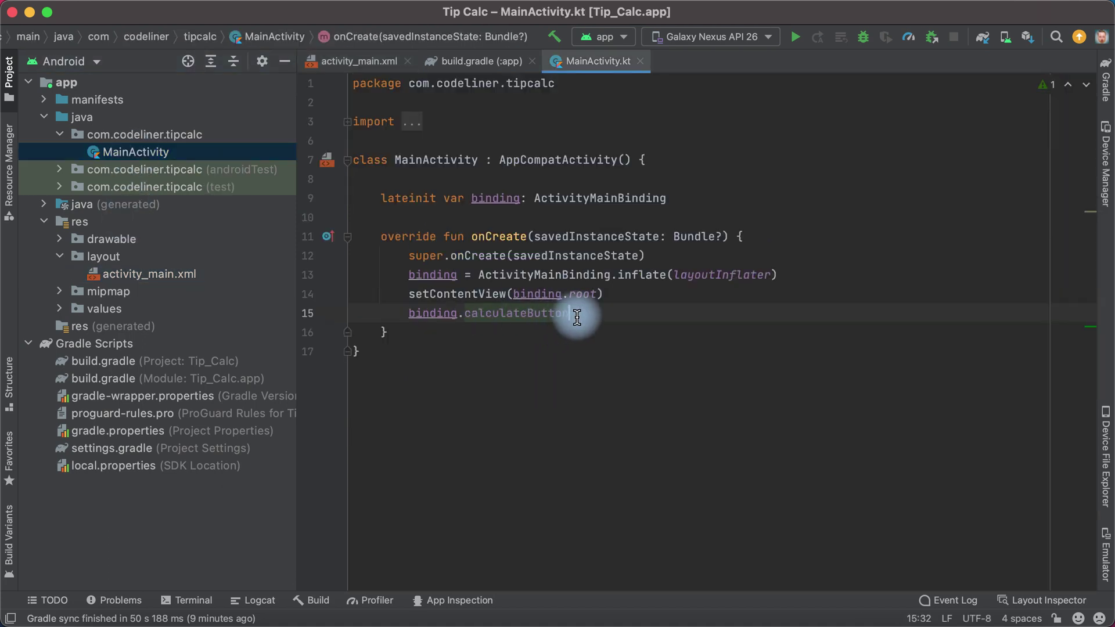
left_click_drag(572, 314, 462, 318)
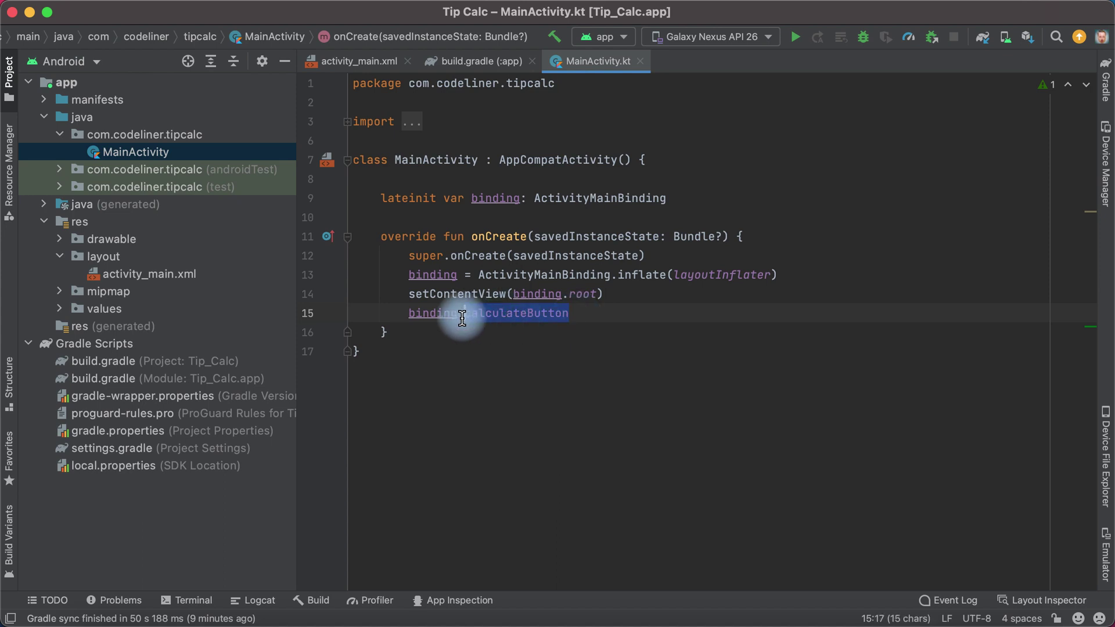
Attach .setOnClickListener { calculateTip() } to binding.calculateButton.
left_click(583, 314)
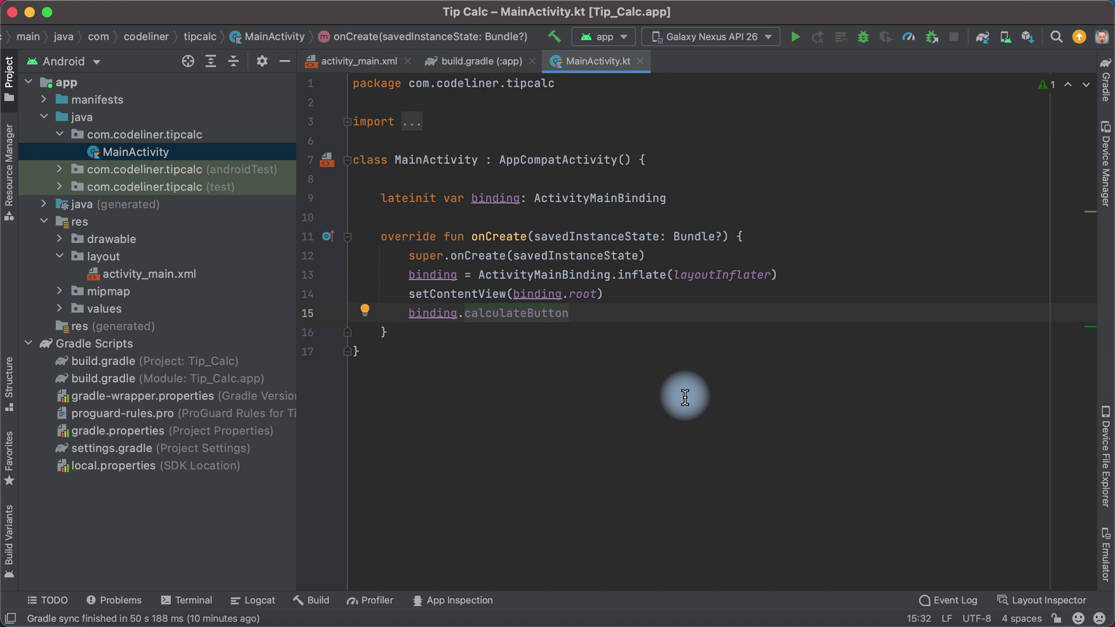
type(".")
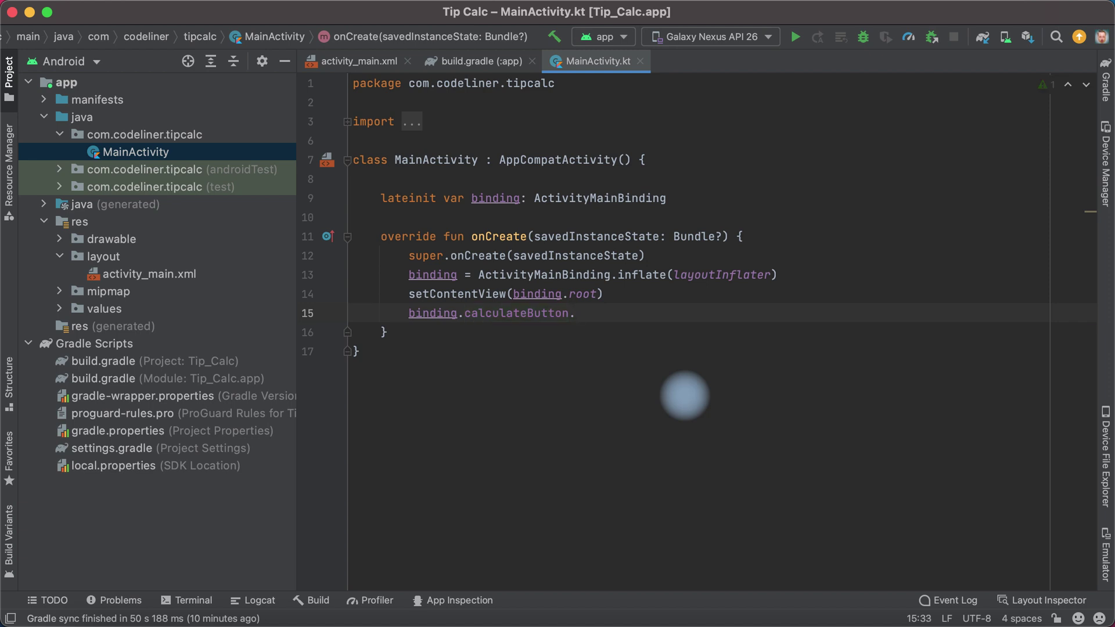
type("se")
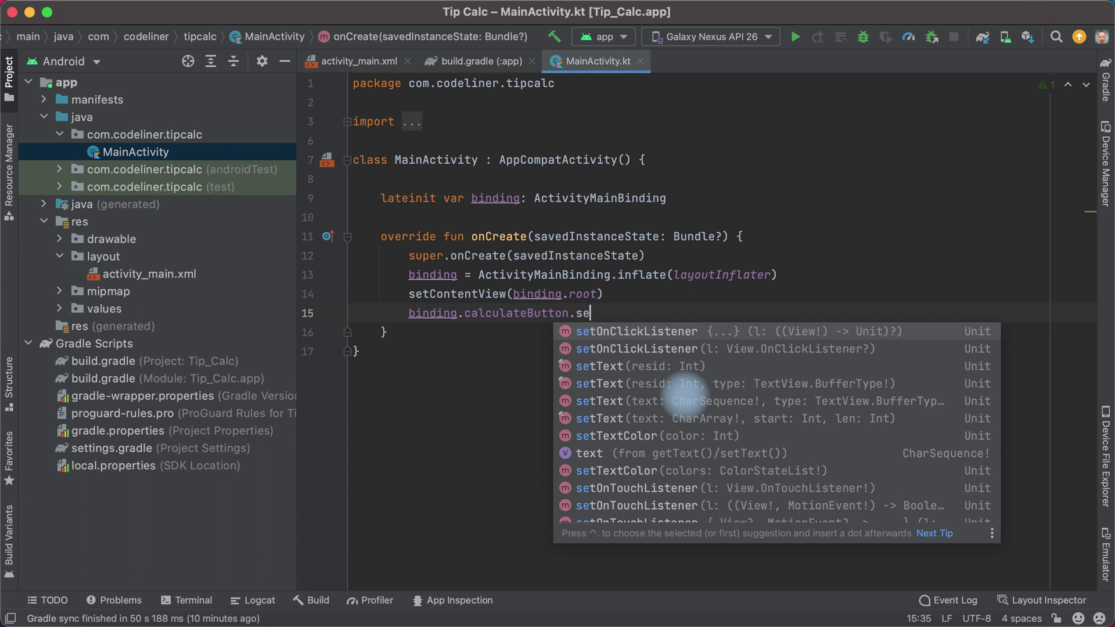
key("Return")
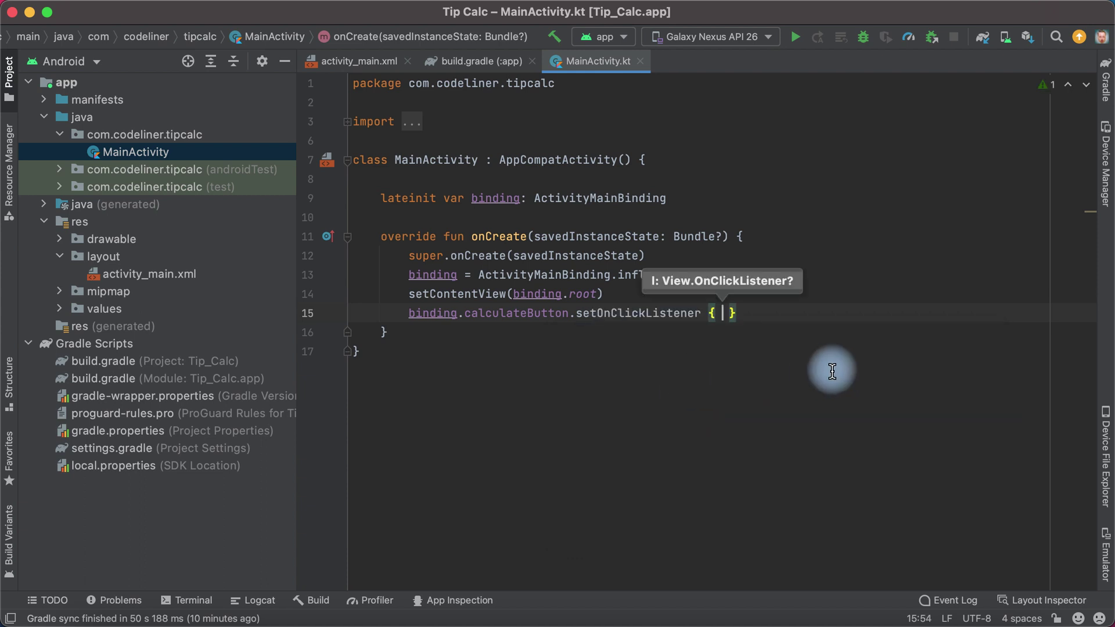
left_click(720, 313)
left_click_drag(708, 313, 570, 314)
left_click(721, 313)
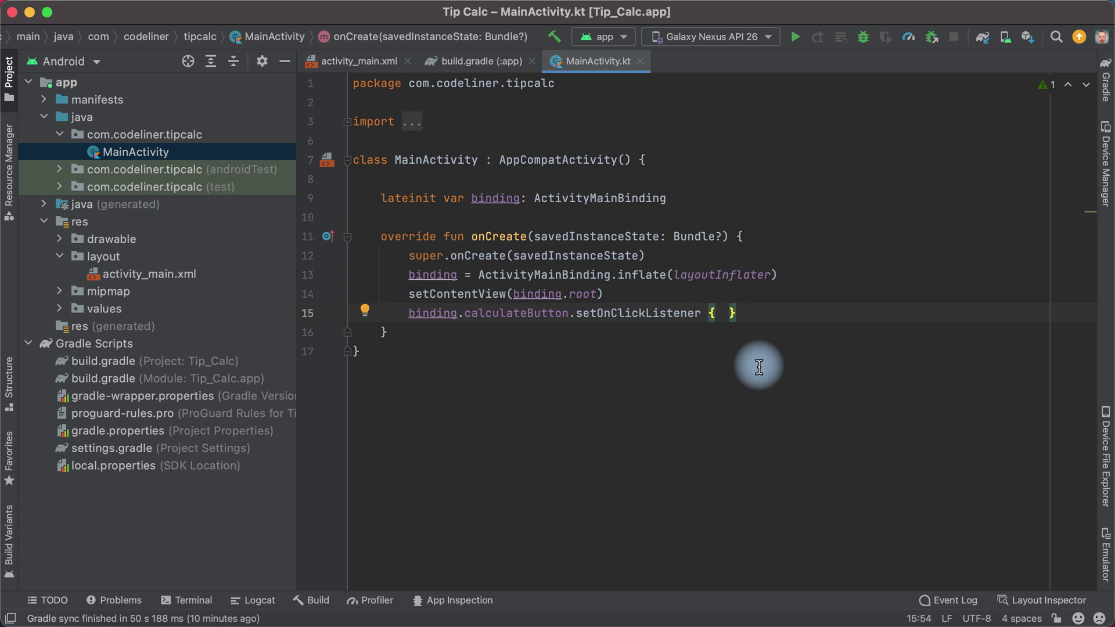
type("calculateTip")
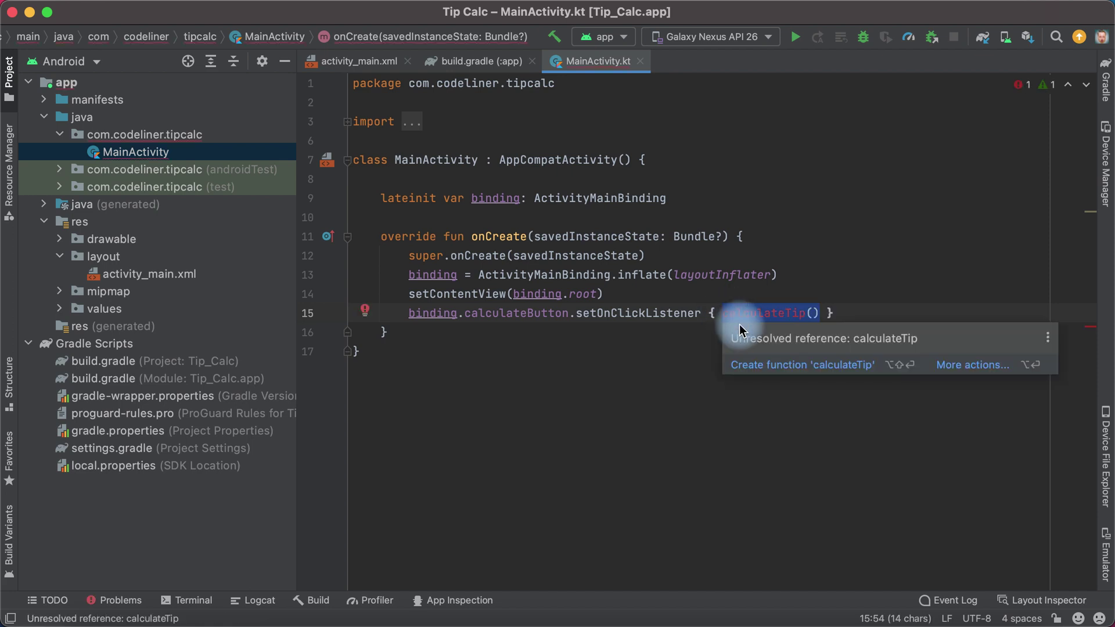
type("()")
key("alt+Up")
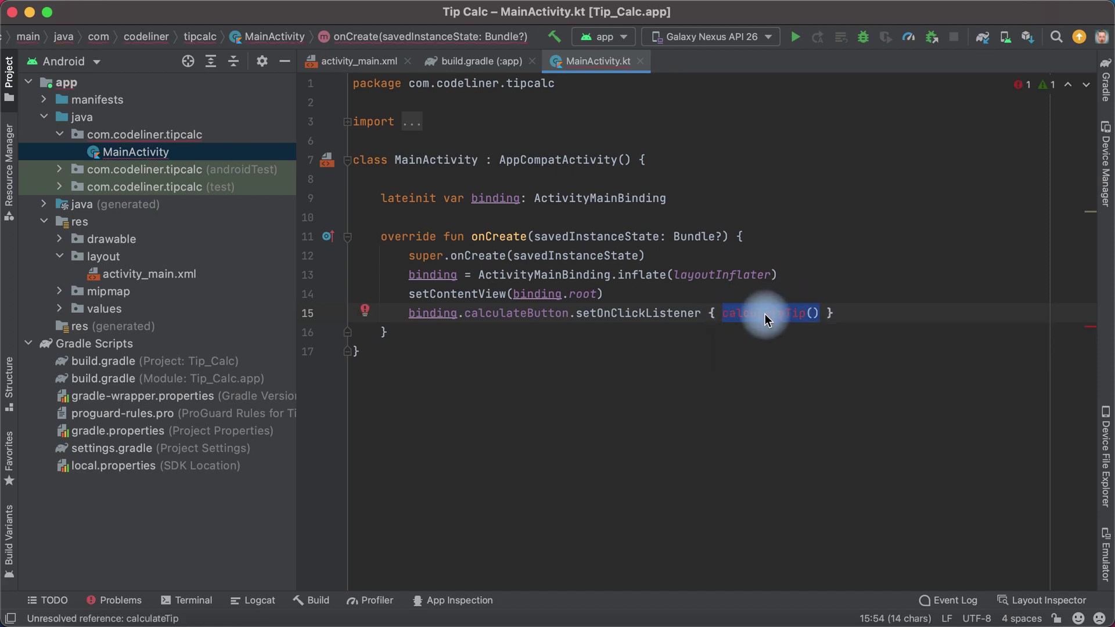
left_click(767, 315)
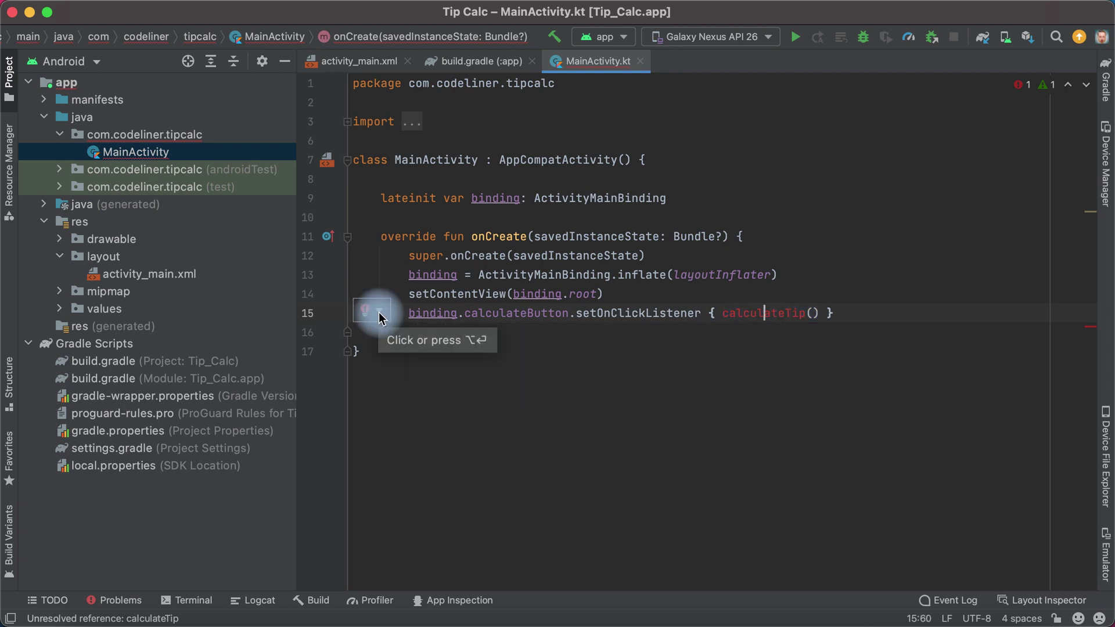
Create the missing private calculateTip() function using the lightbulb quick fix.
left_click(380, 314)
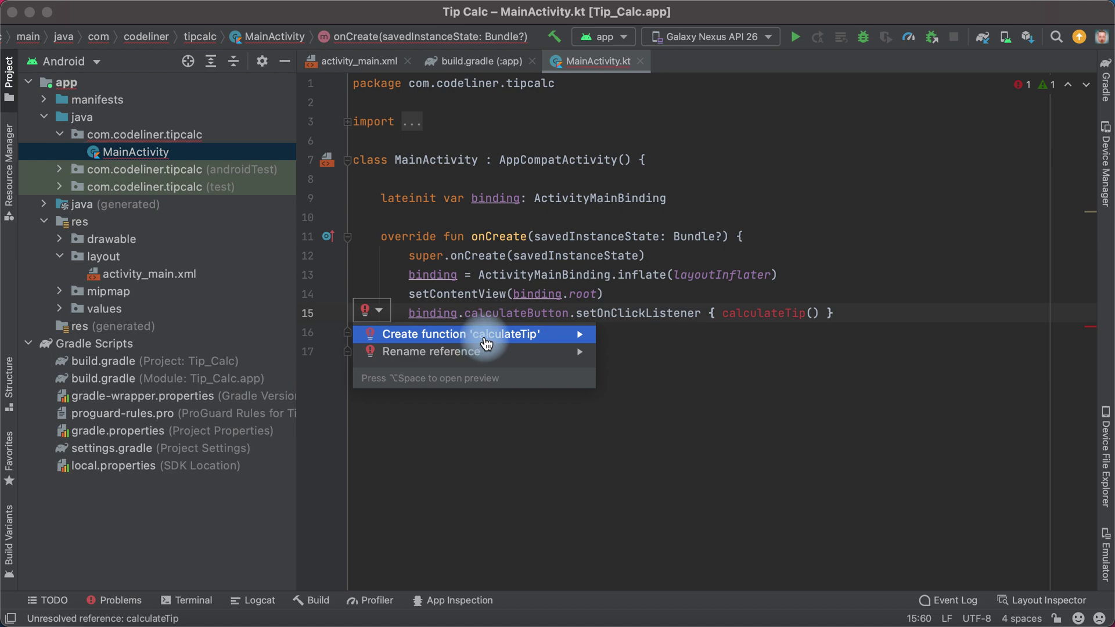
left_click(513, 335)
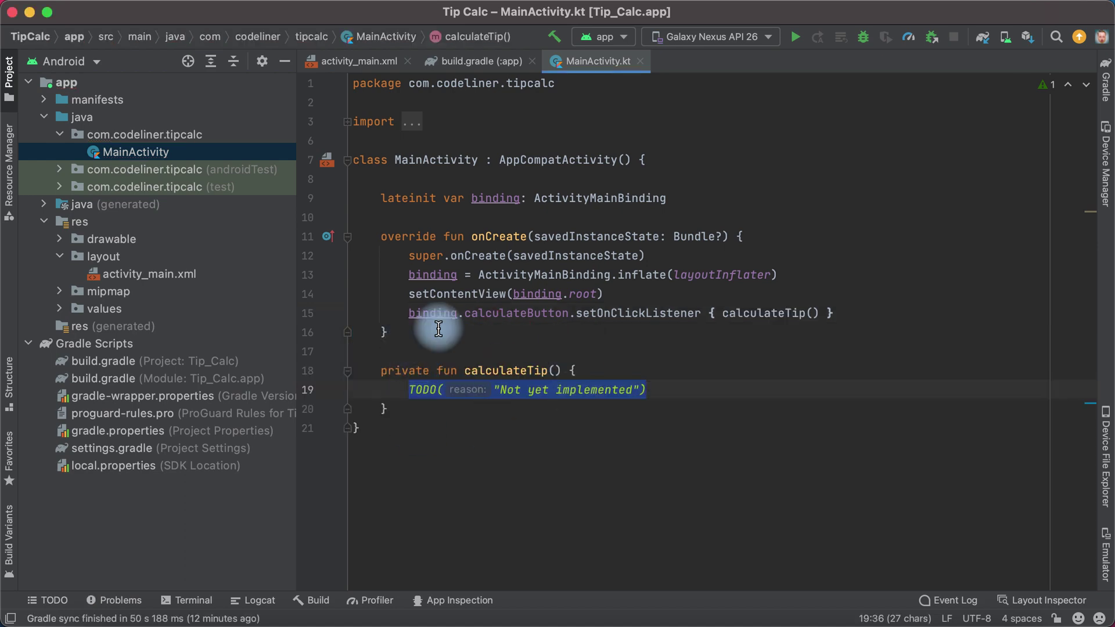
left_click(164, 276)
double_click(164, 277)
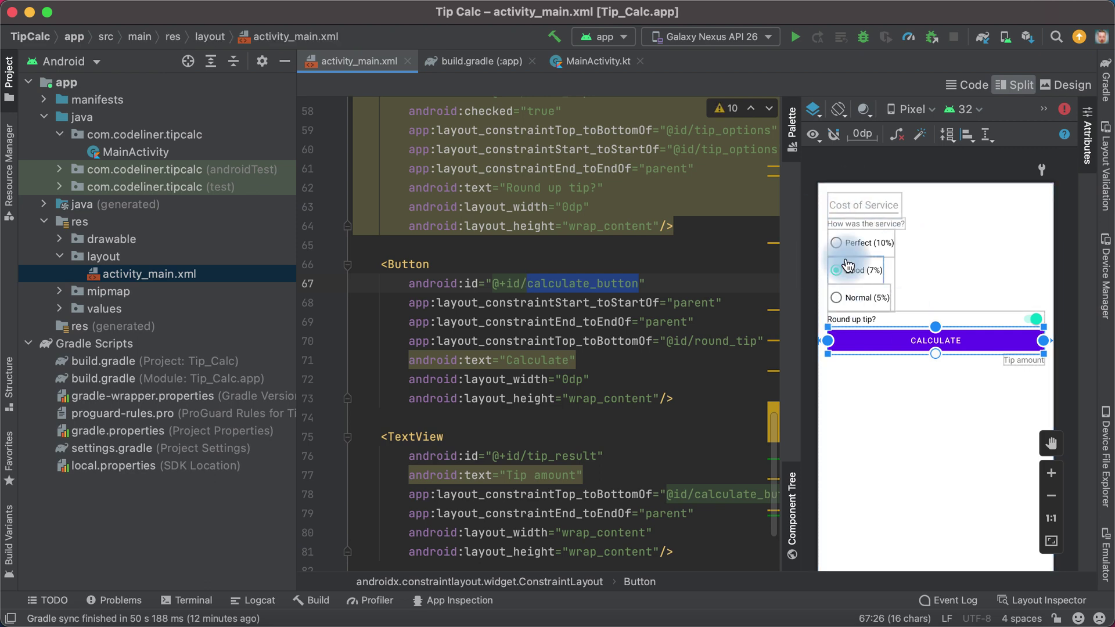
left_click(149, 153)
double_click(150, 153)
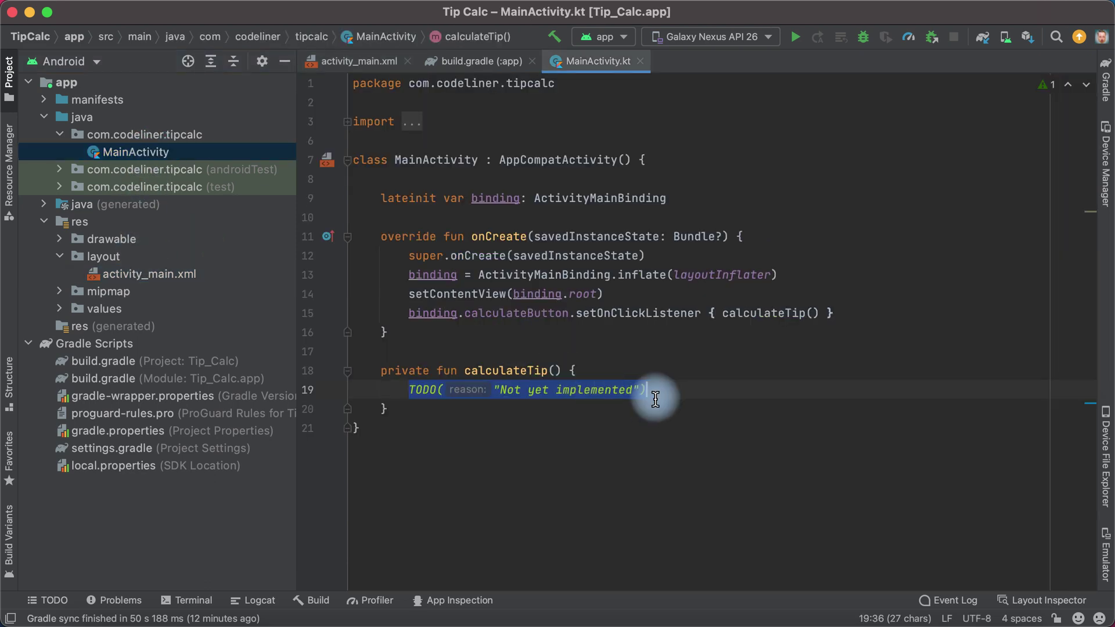
Replace the TODO reason 'Not yet implemented' with 'Get options and calculate tip'.
double_click(436, 389)
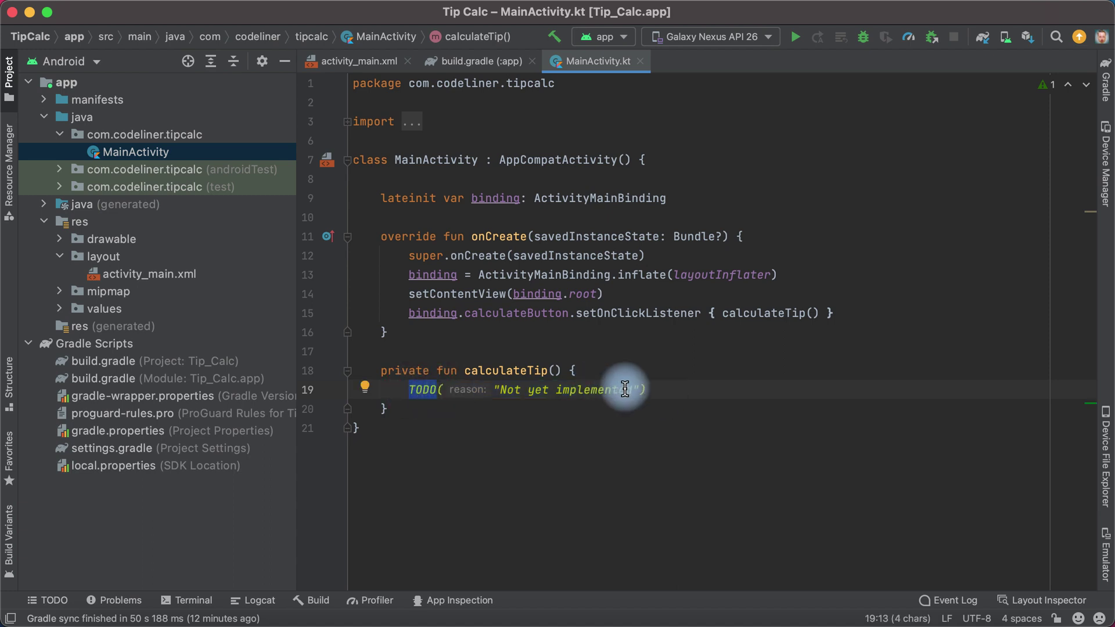
left_click_drag(633, 389, 502, 391)
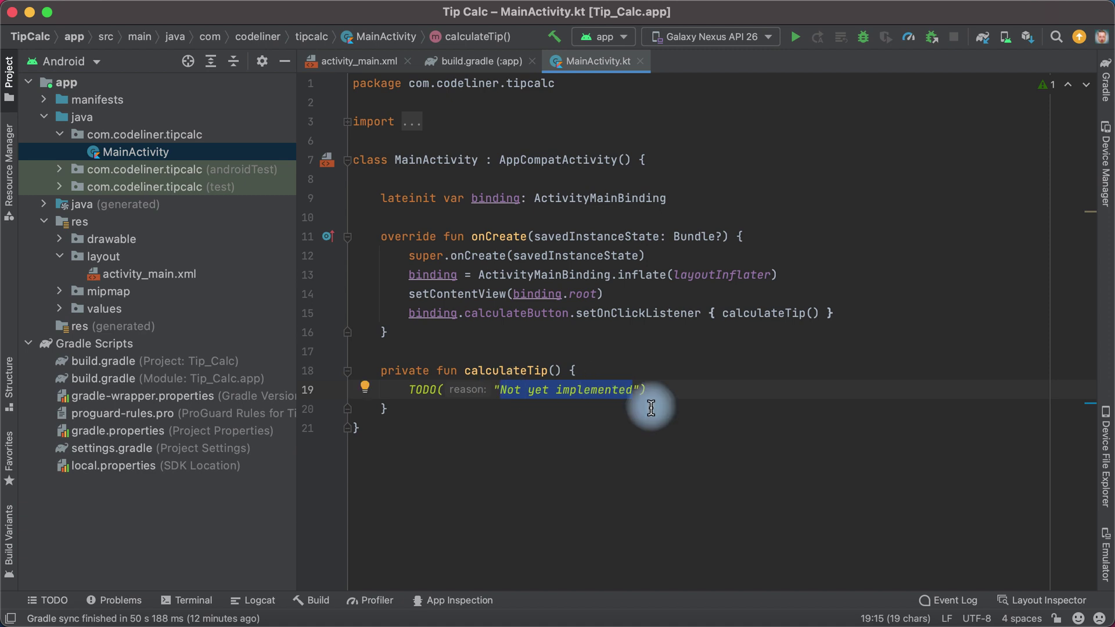
key("BackSpace")
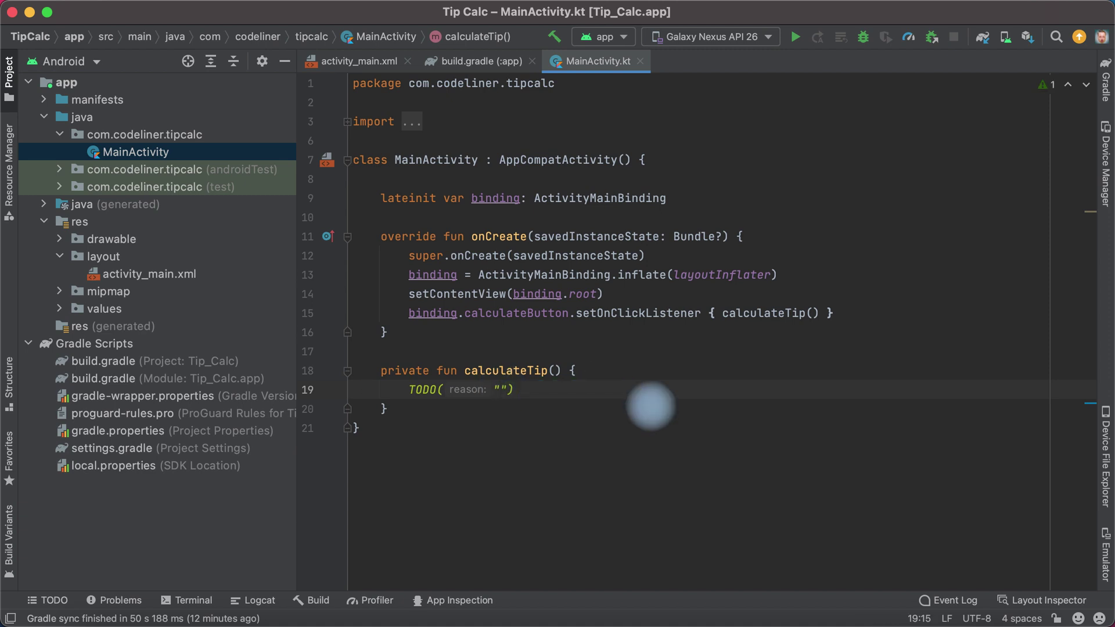
type("CGet options and calcula")
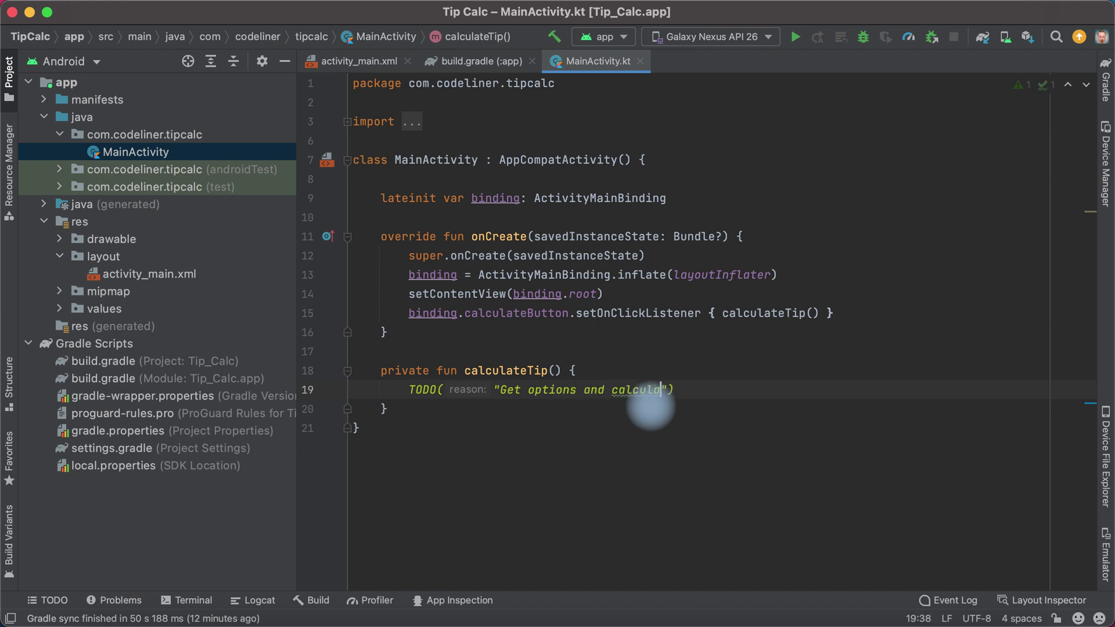
type("te tip")
left_click(742, 390)
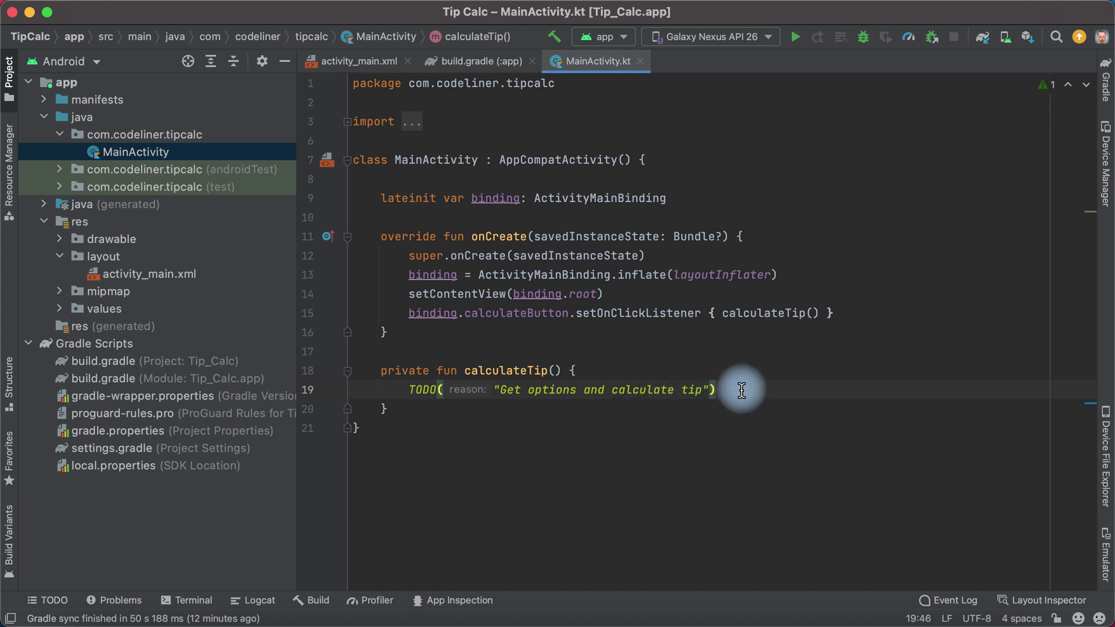
left_click(48, 607)
left_click(47, 608)
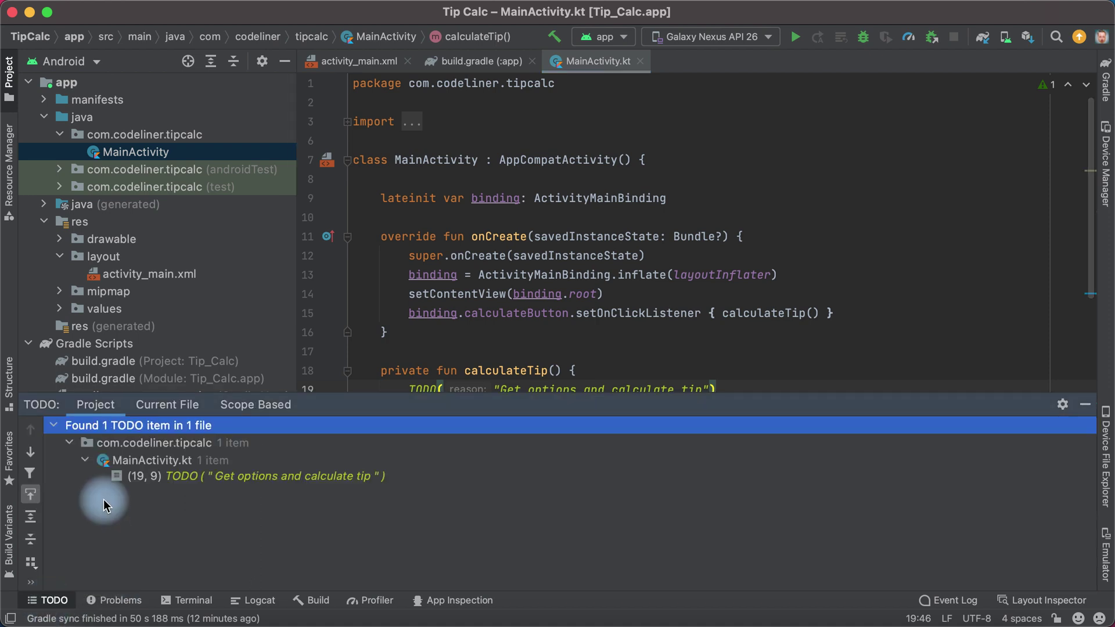
left_click(184, 481)
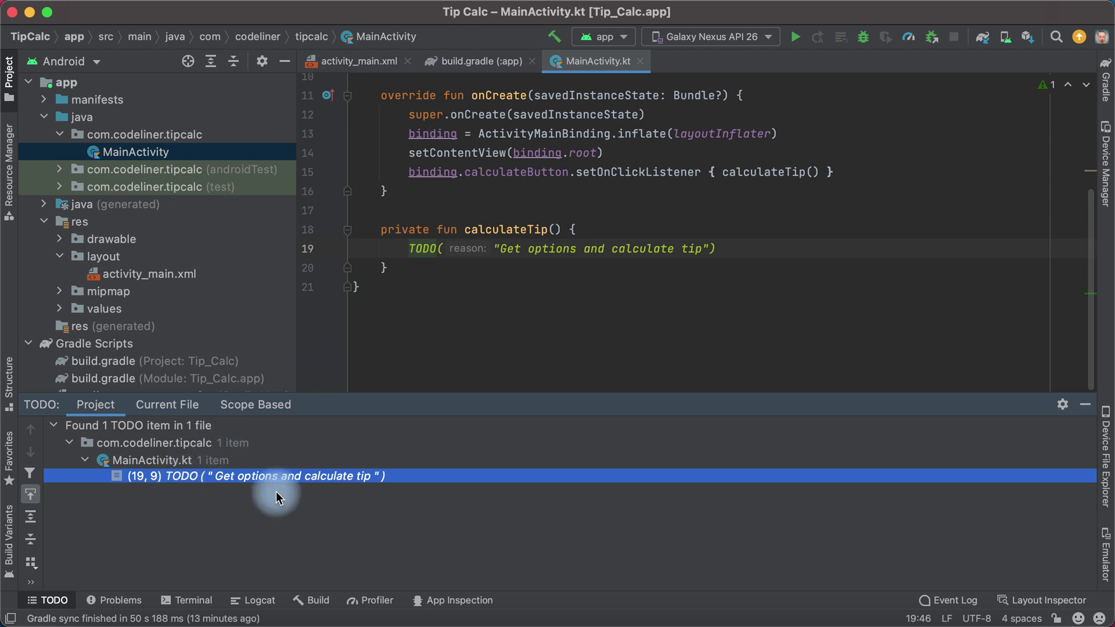
left_click(1085, 404)
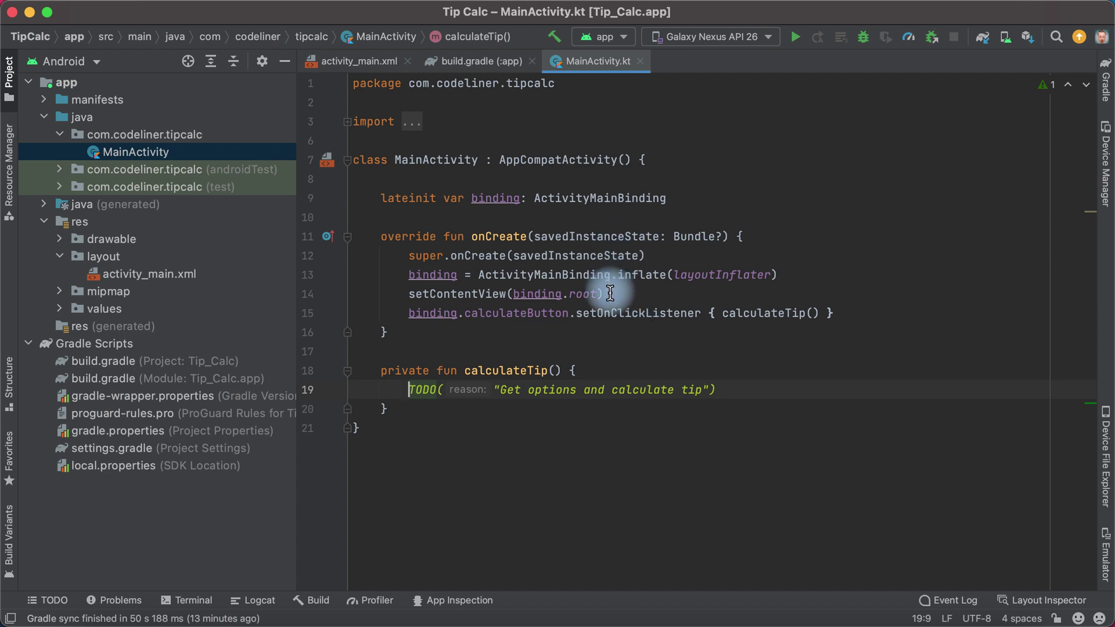
double_click(536, 294)
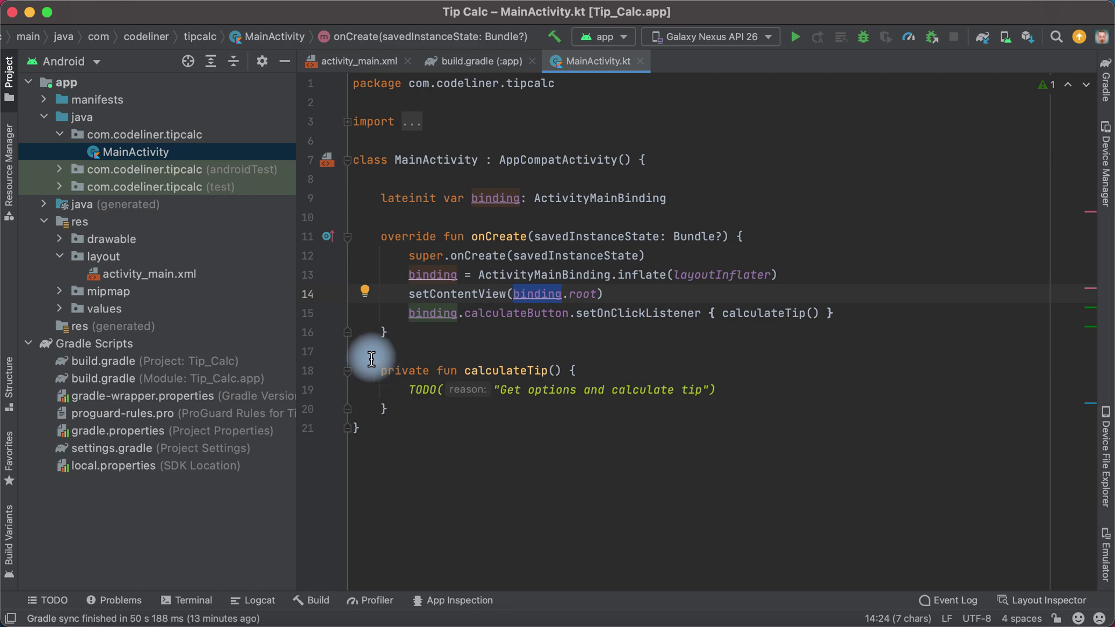
left_click(136, 276)
double_click(135, 276)
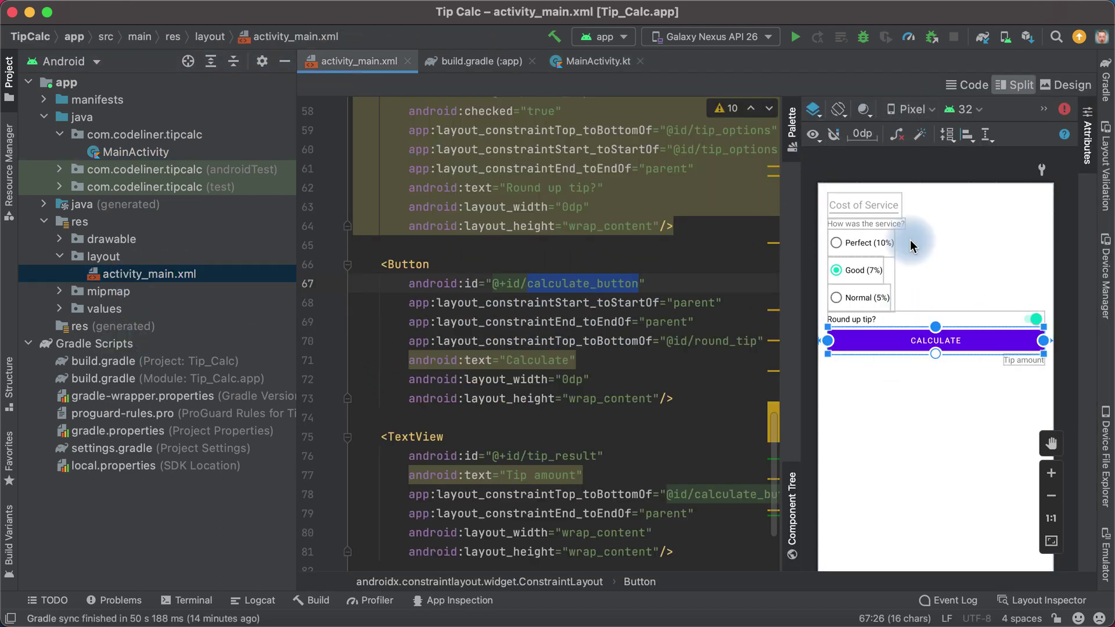
double_click(135, 151)
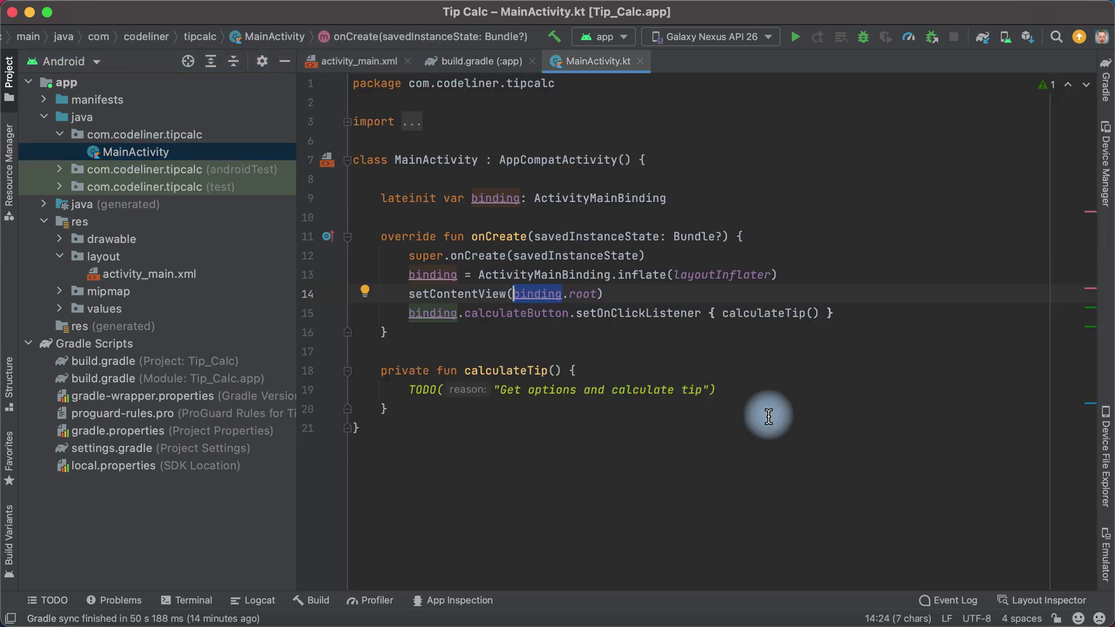
left_click_drag(716, 393, 410, 393)
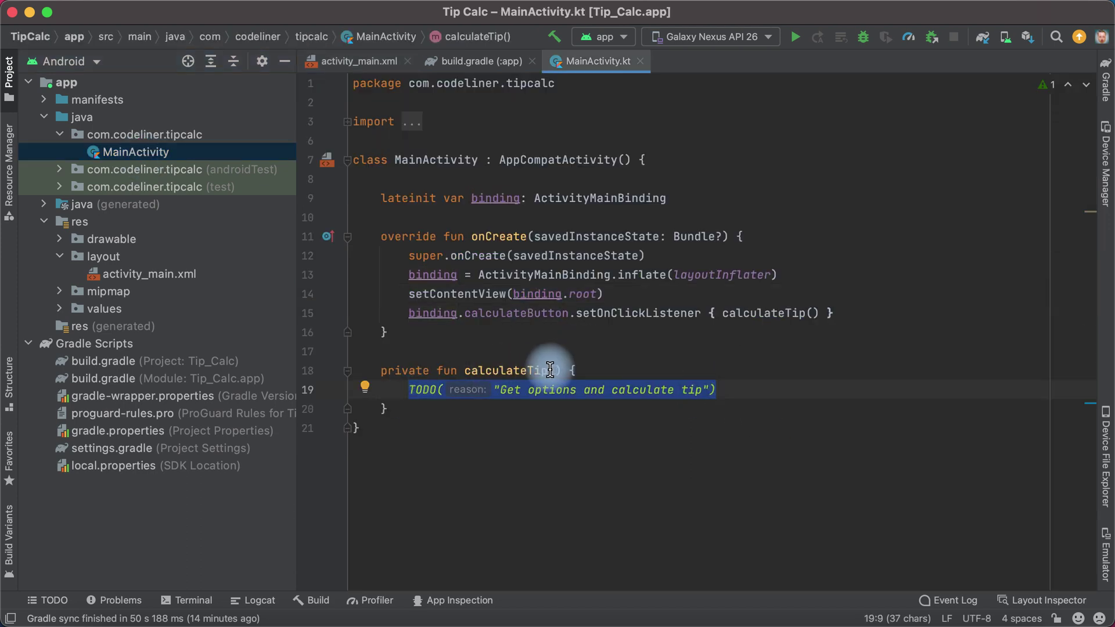